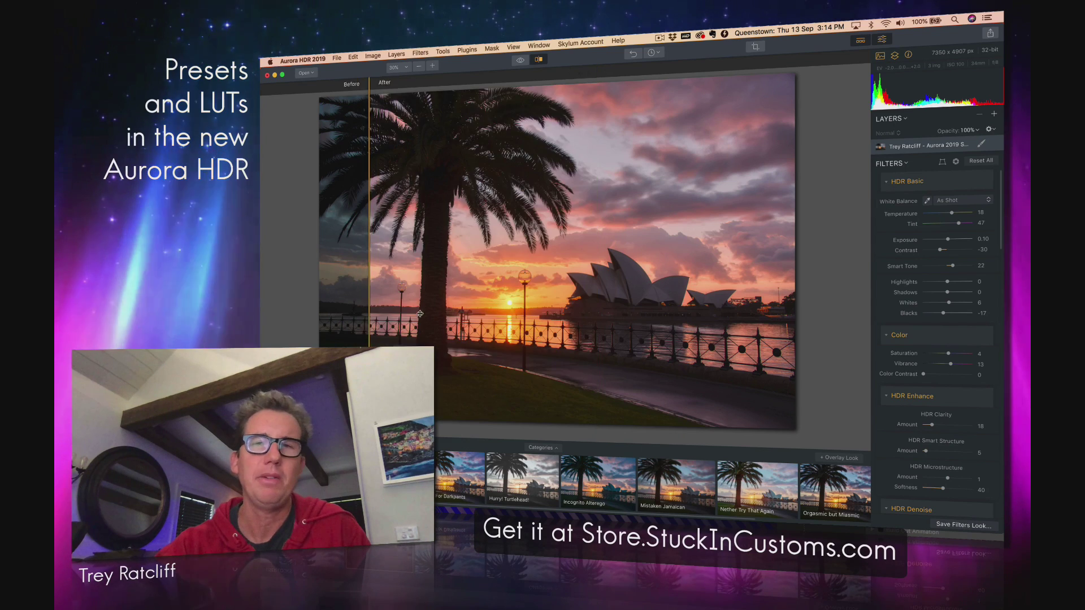
Sweep the before/after divider across the Opera House sunset photo
drag(420, 313, 405, 263)
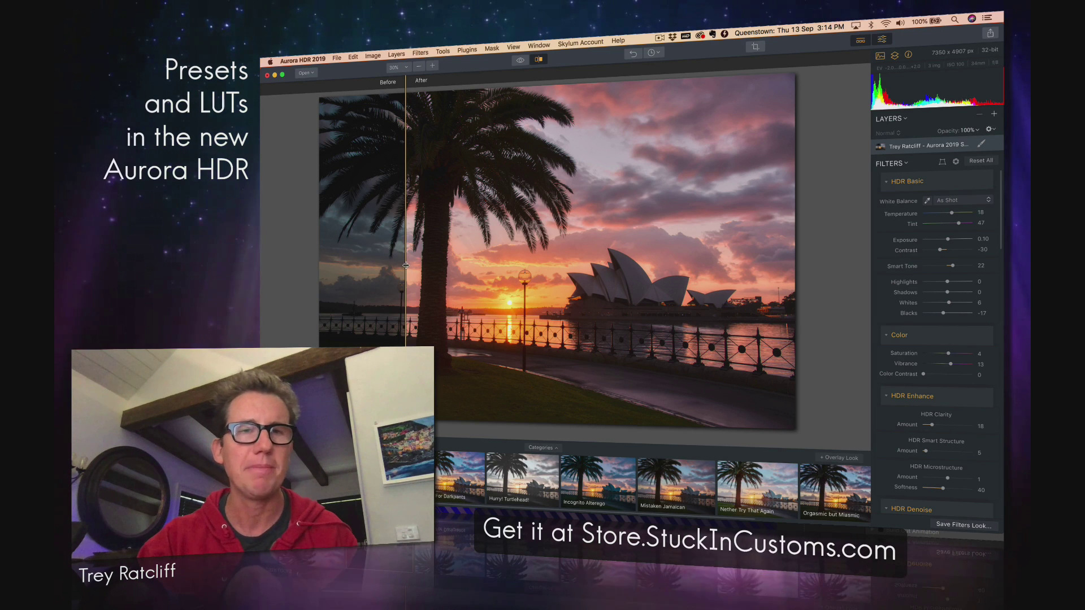
drag(405, 265, 384, 217)
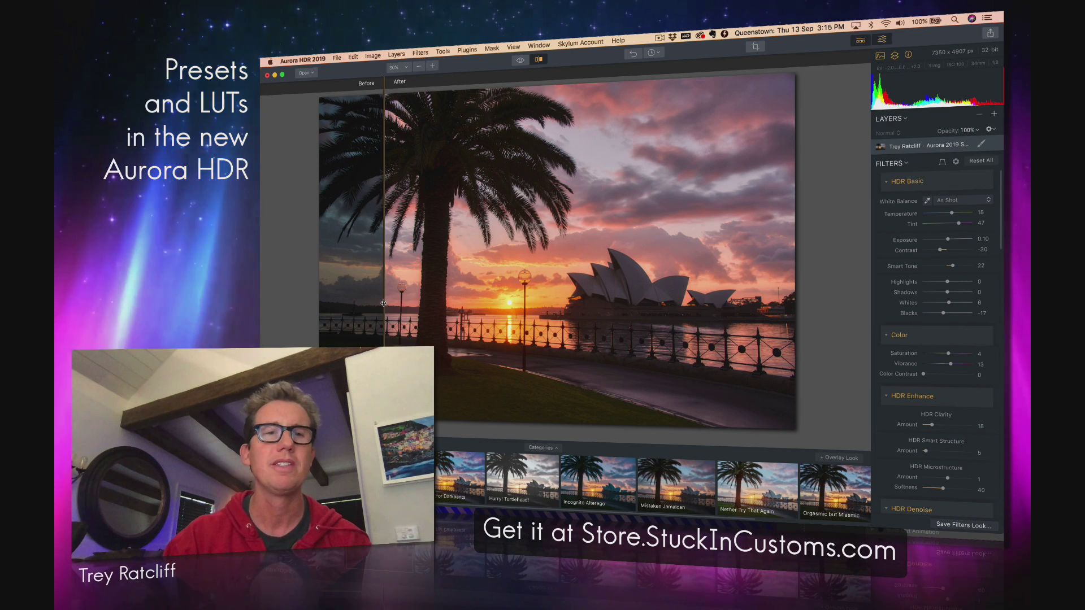
drag(383, 304, 390, 179)
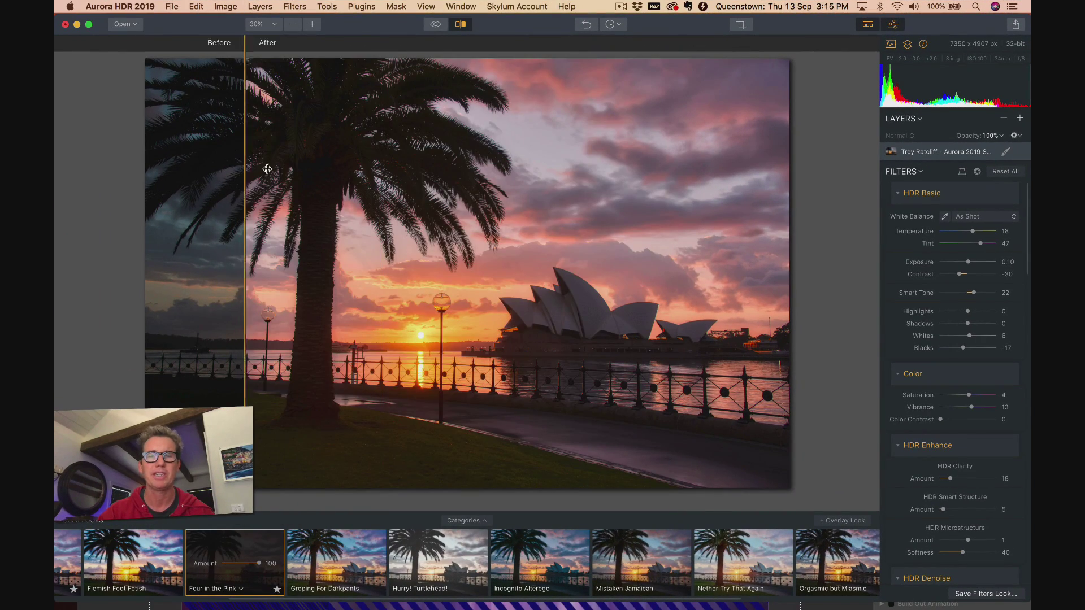
drag(266, 169, 237, 202)
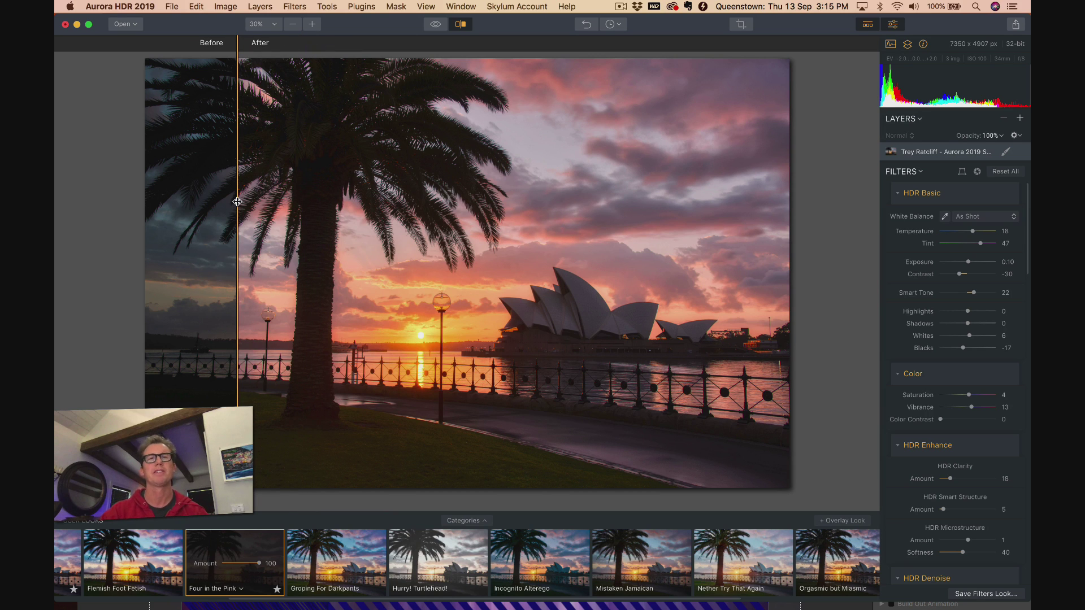
Turn off the comparison and look over the Image, Layers and Filters menus
click(462, 27)
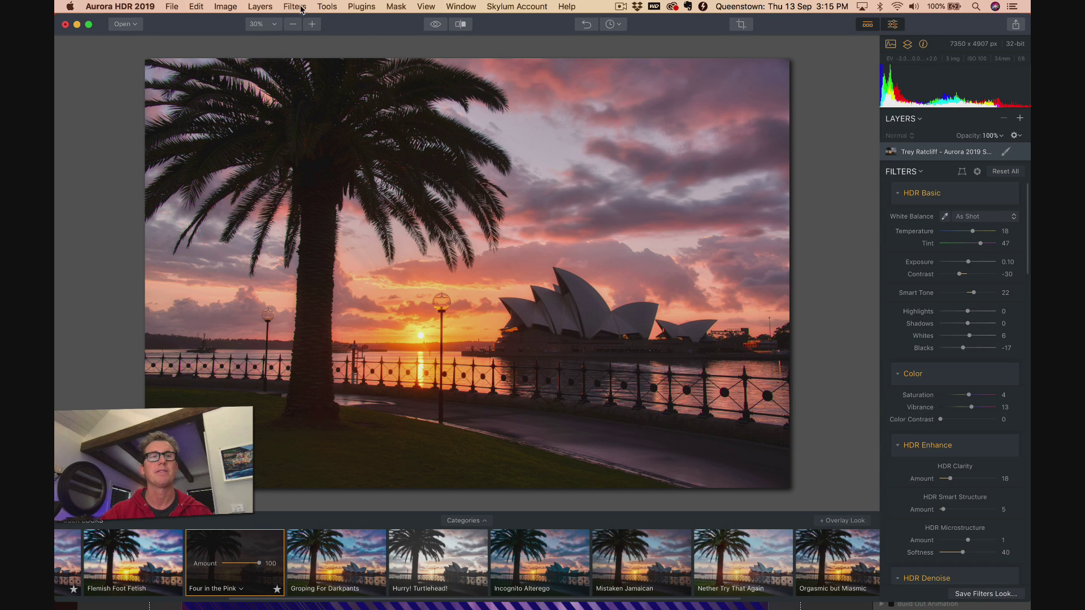
click(229, 7)
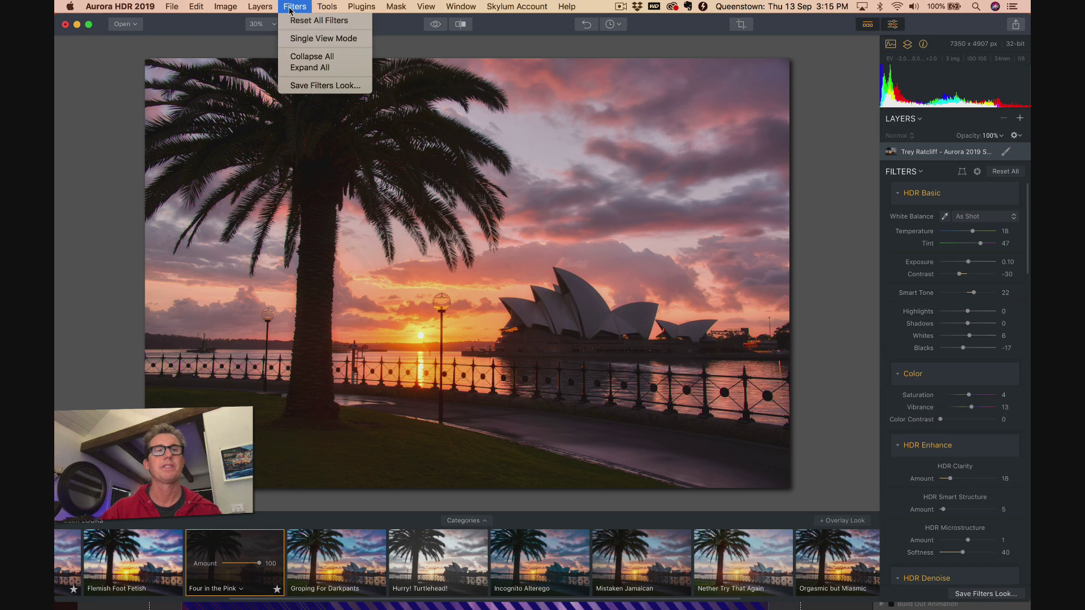
click(447, 303)
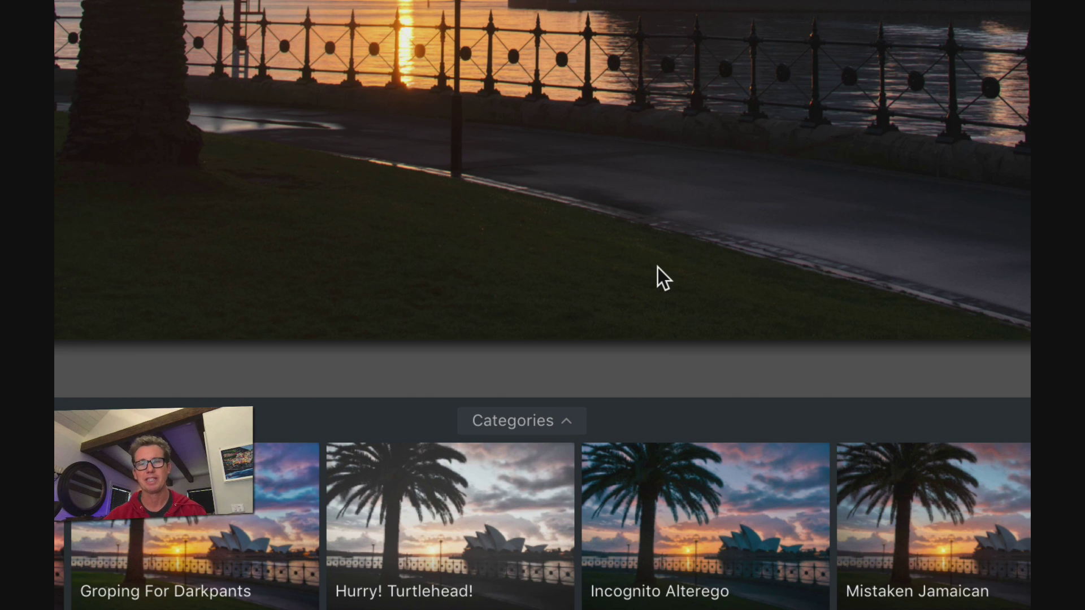
Check the reset photo against the original in the Before/After split, then turn Compare off
scroll(694, 504, right, 5)
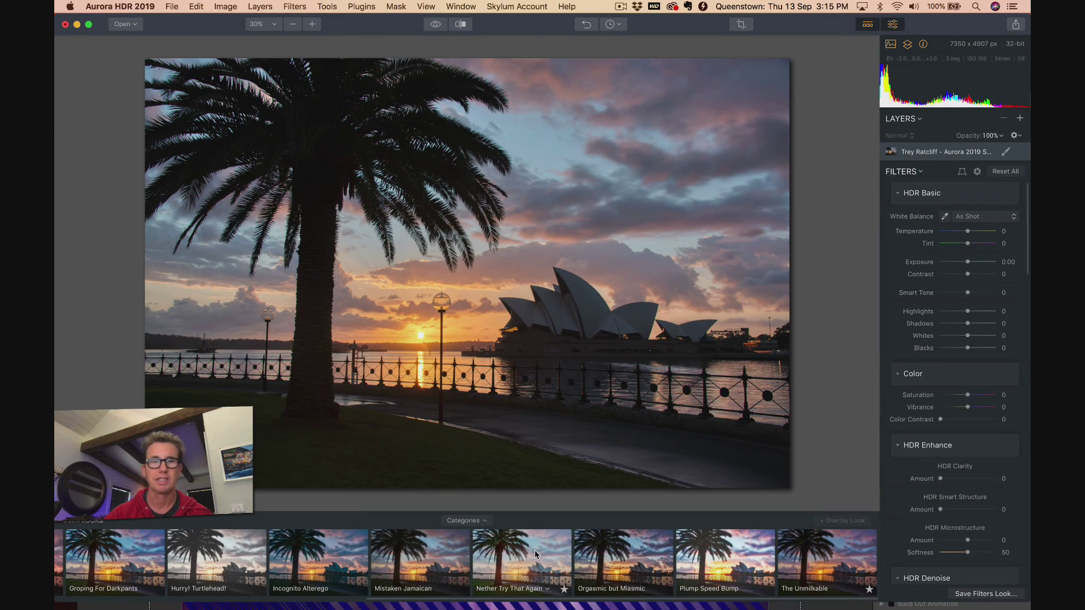
scroll(535, 554, left, 10)
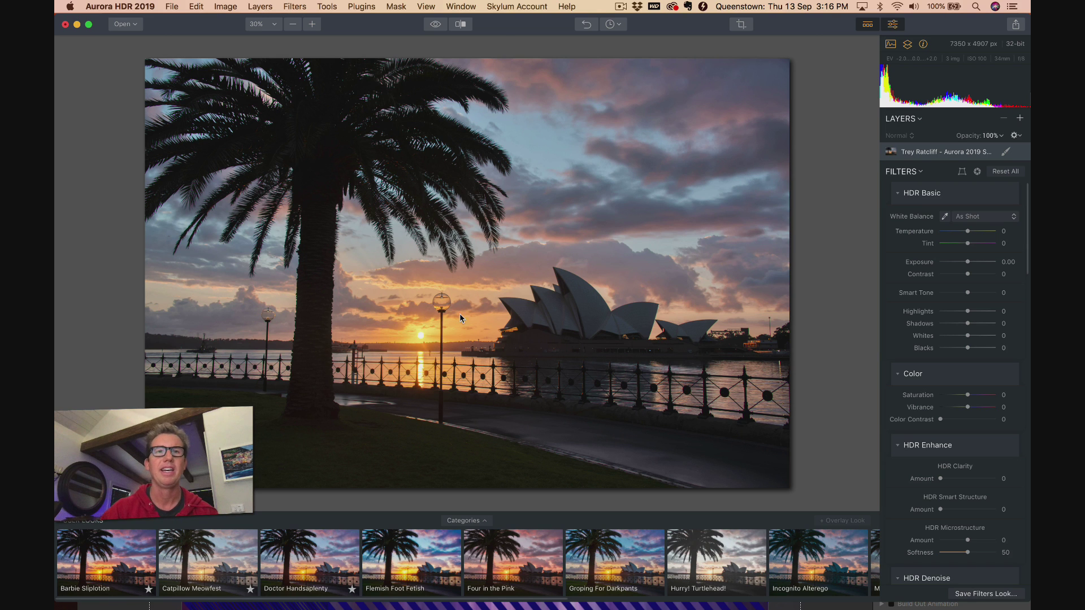
click(460, 25)
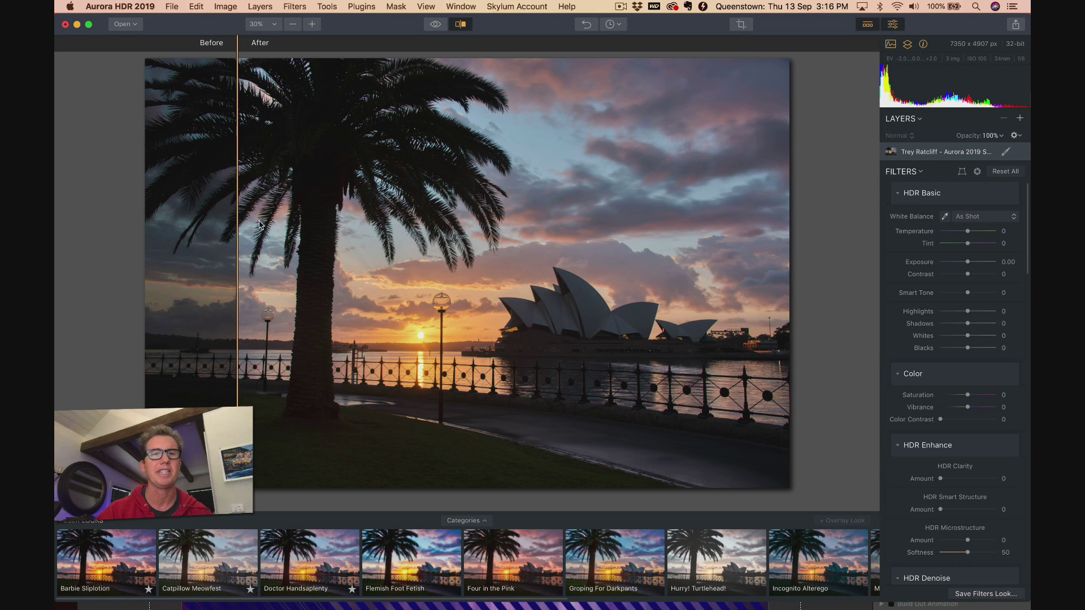
drag(237, 228, 207, 214)
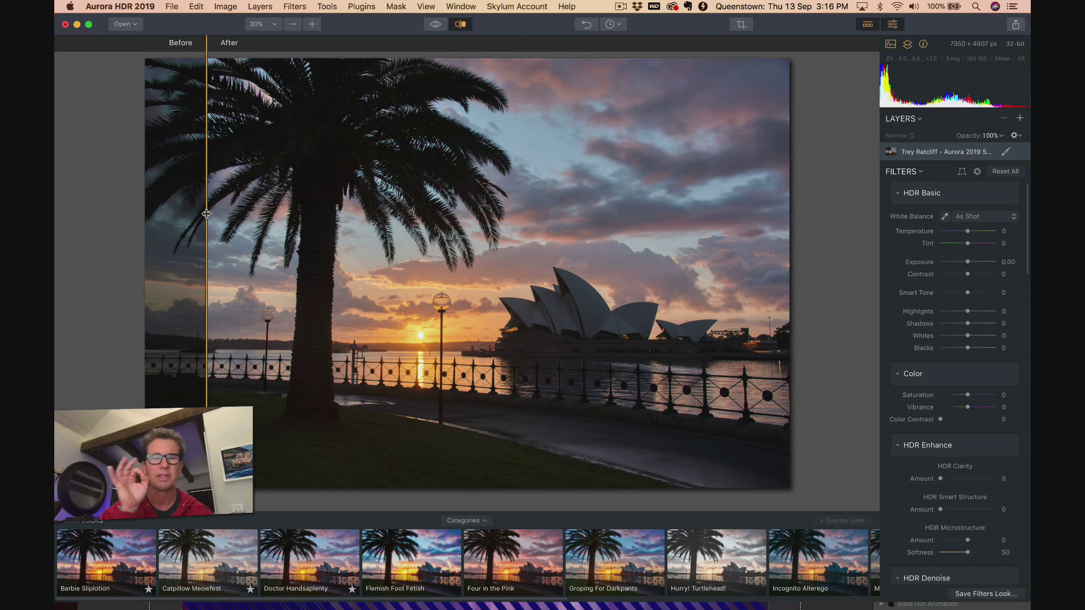
mouse_move(207, 213)
mouse_down()
mouse_move(504, 218)
mouse_move(212, 221)
mouse_up()
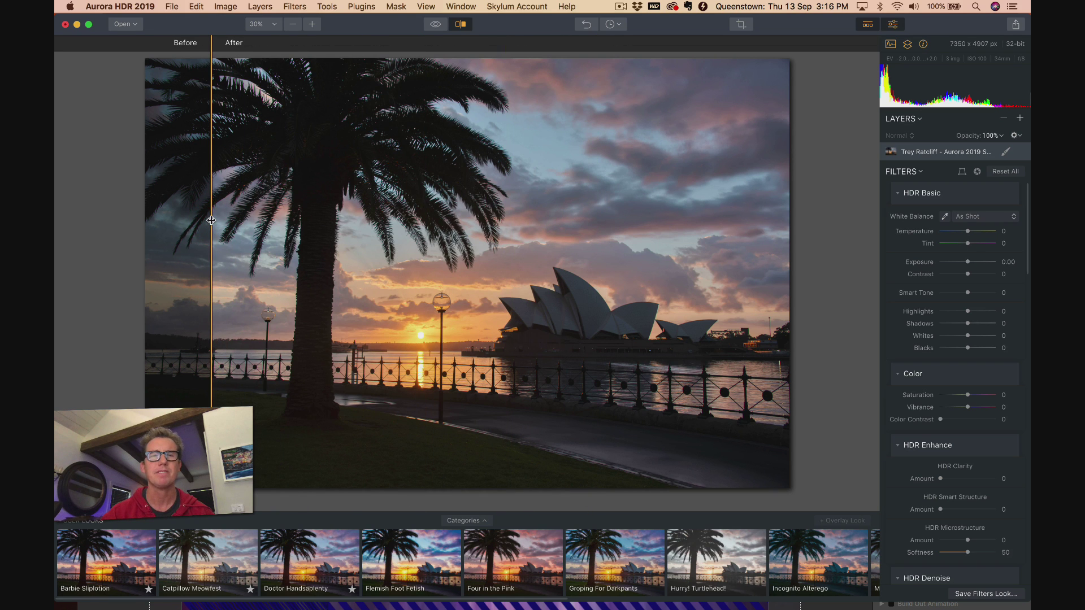
click(459, 25)
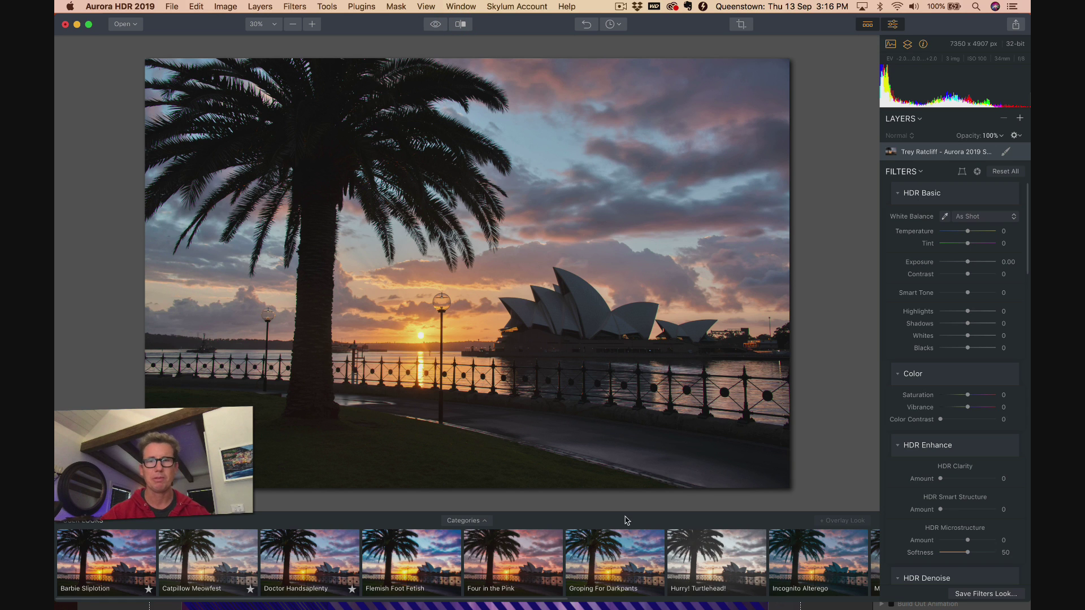
Try the Barbie Sliplotion, Catpillow Meowfest, Mistaken Jamaican and The Unmilkable looks at varying strength
scroll(642, 563, right, 2)
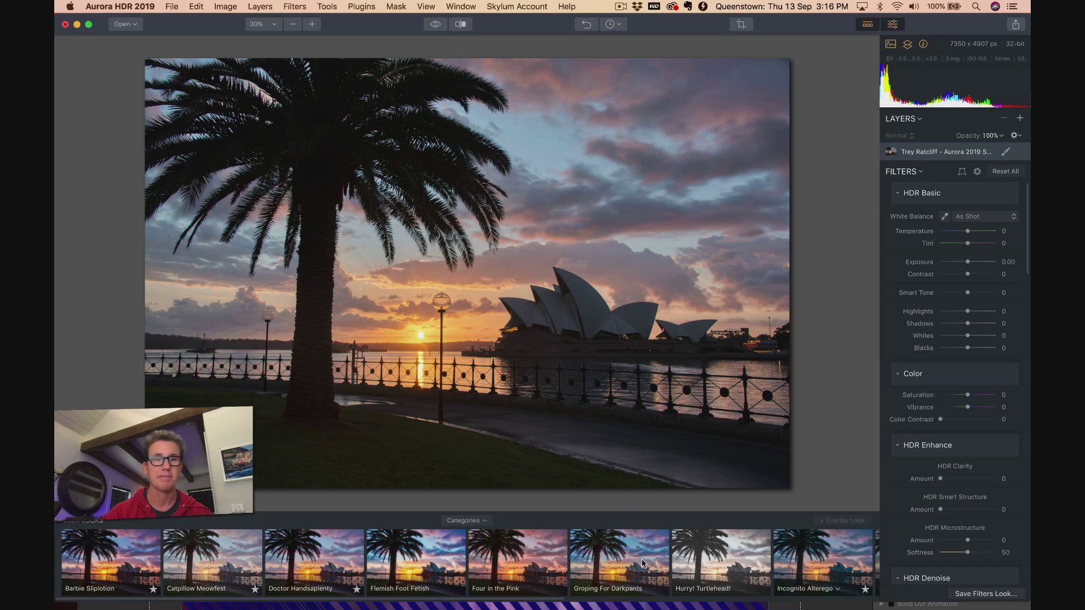
scroll(642, 564, left, 2)
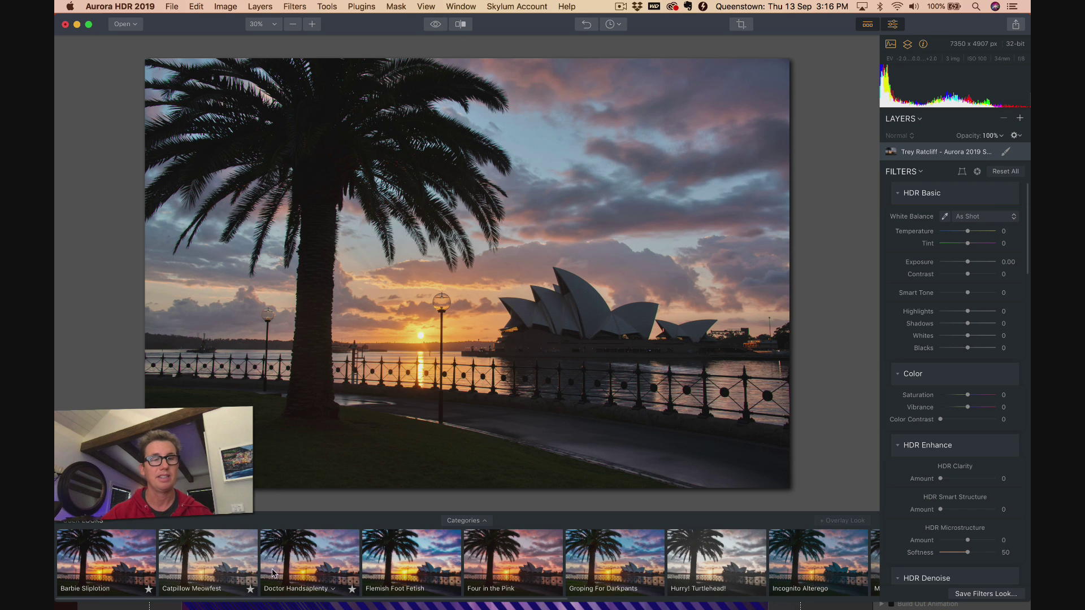
click(127, 541)
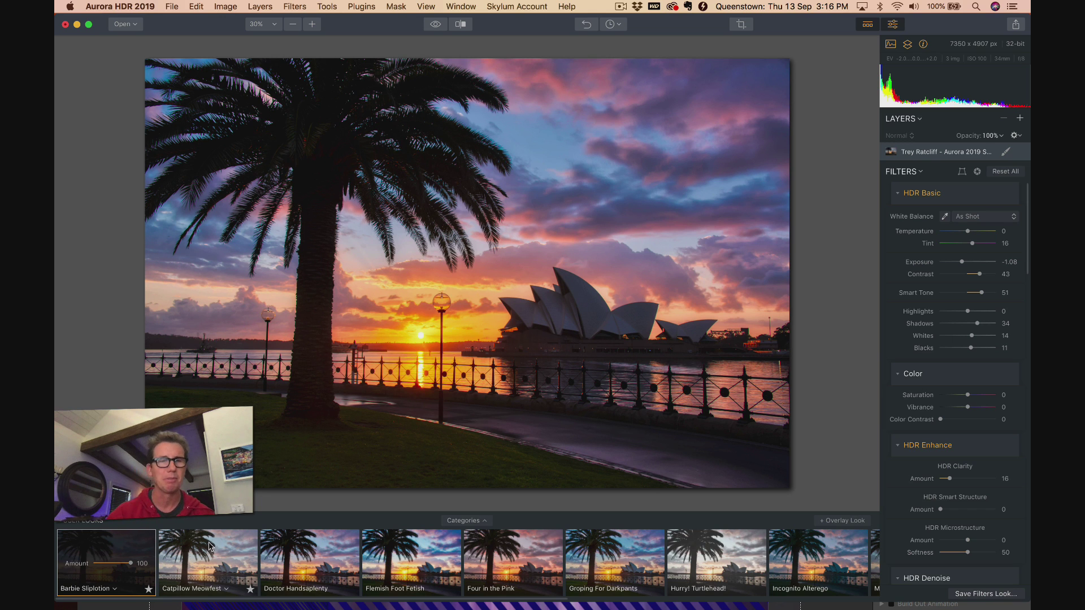
click(228, 551)
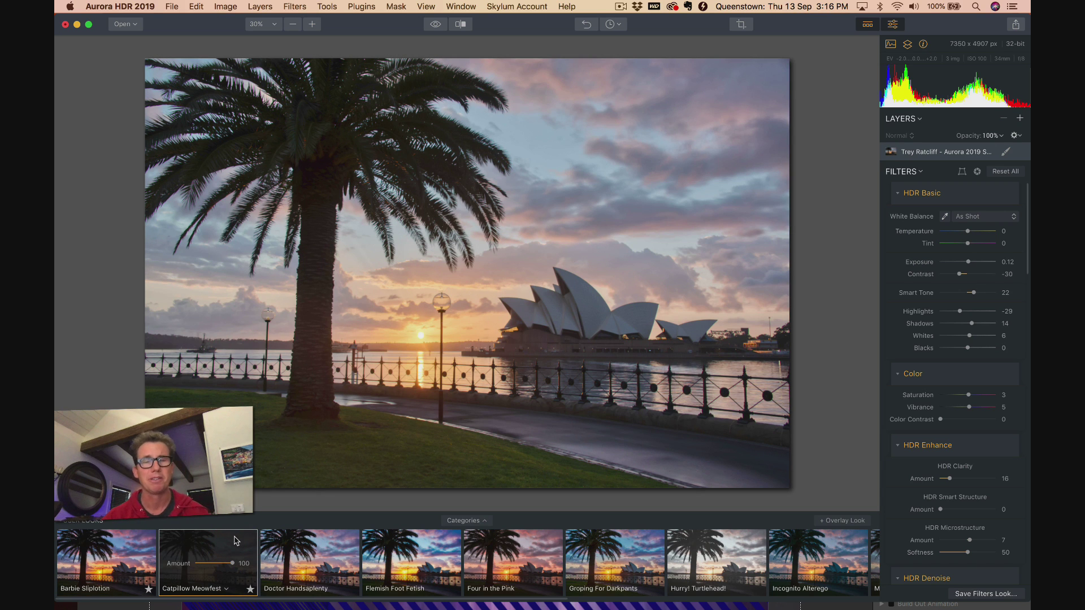
scroll(236, 540, right, 5)
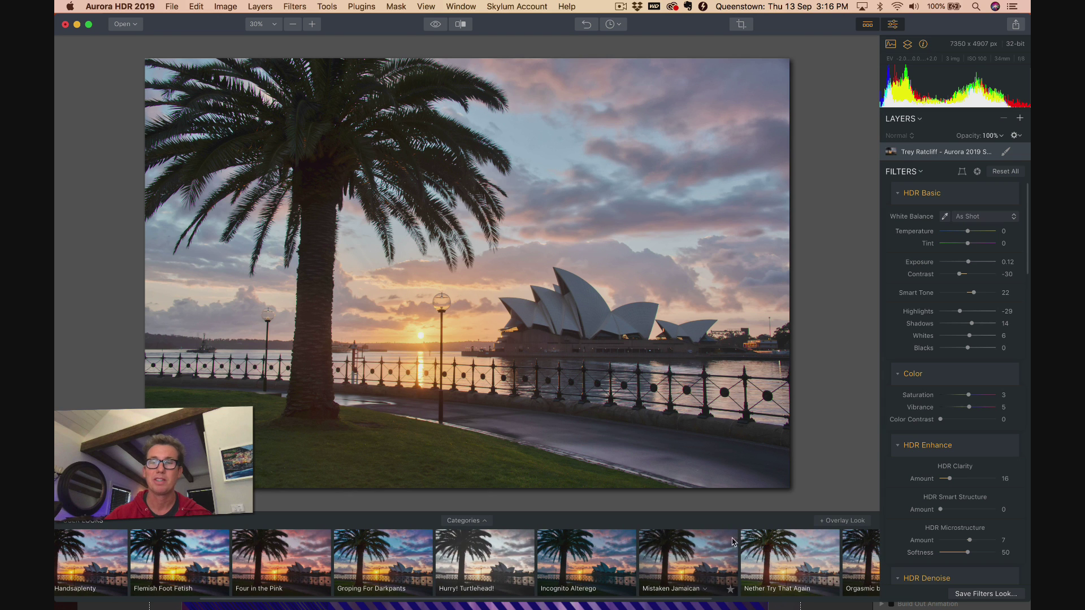
click(711, 546)
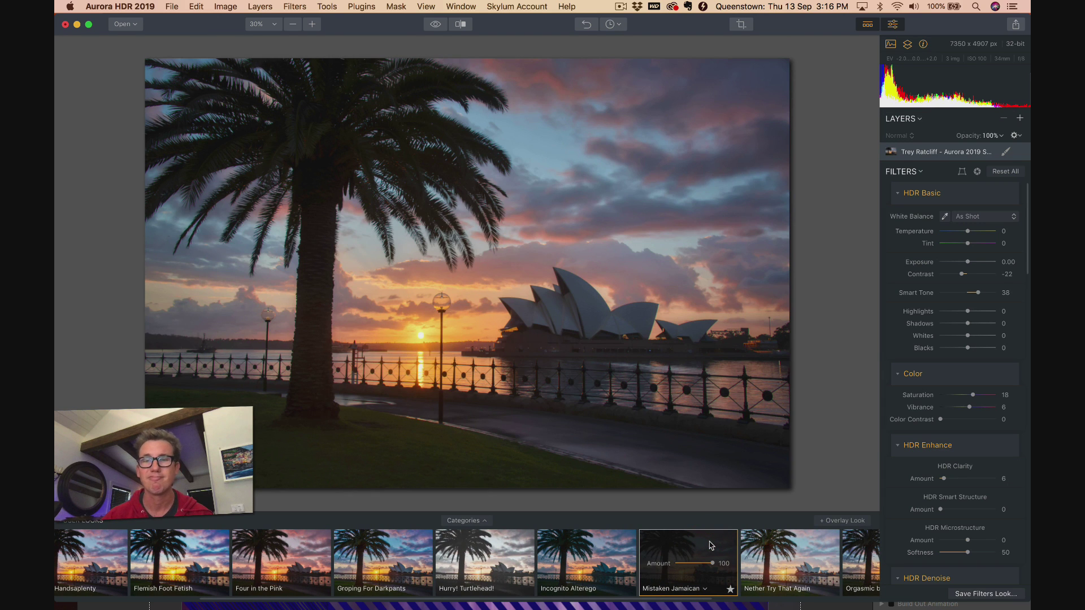
scroll(682, 549, right, 6)
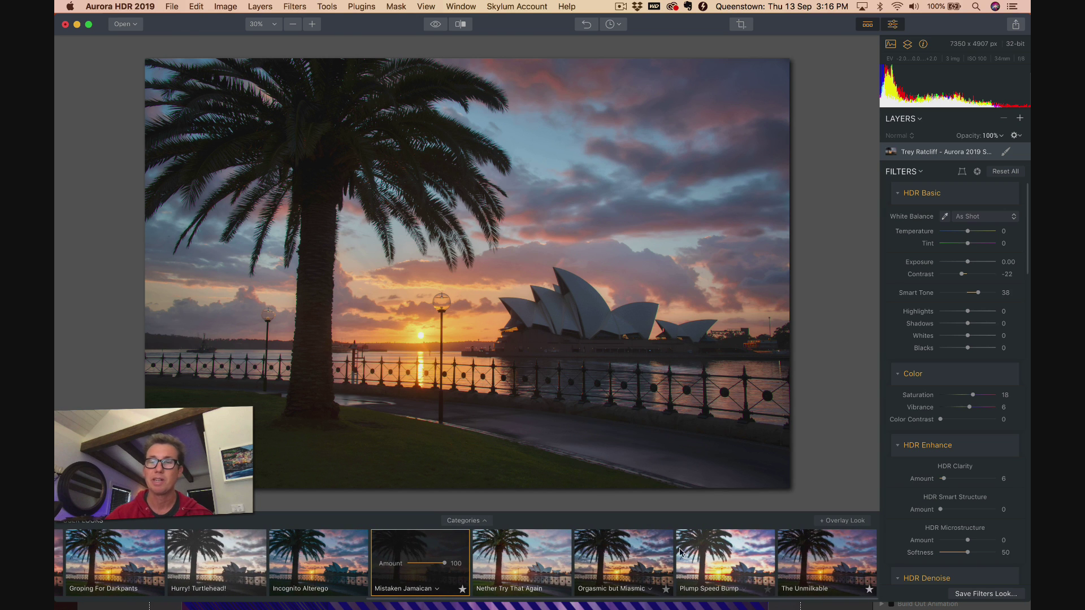
click(840, 545)
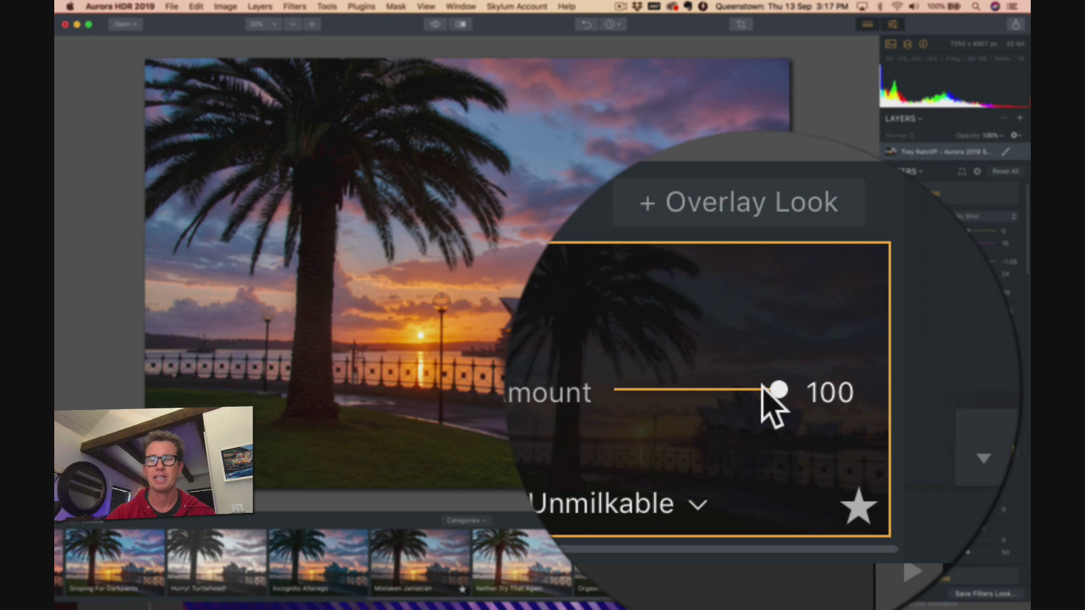
drag(769, 395, 716, 390)
drag(785, 564, 890, 568)
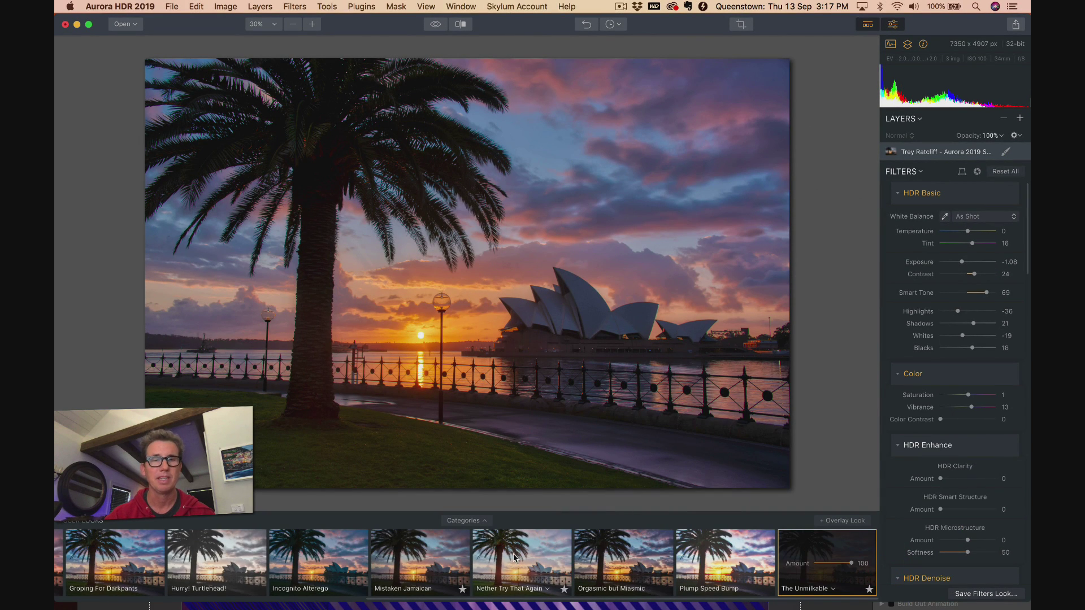
Apply Four in the Pink and toggle the original view, ending on the edit
scroll(515, 558, left, 10)
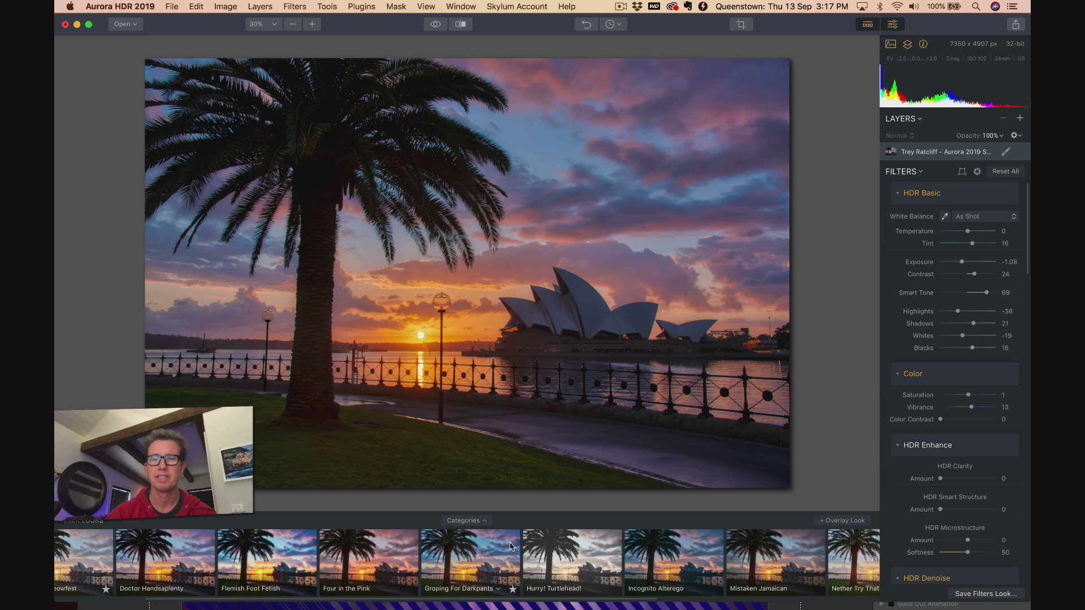
click(386, 546)
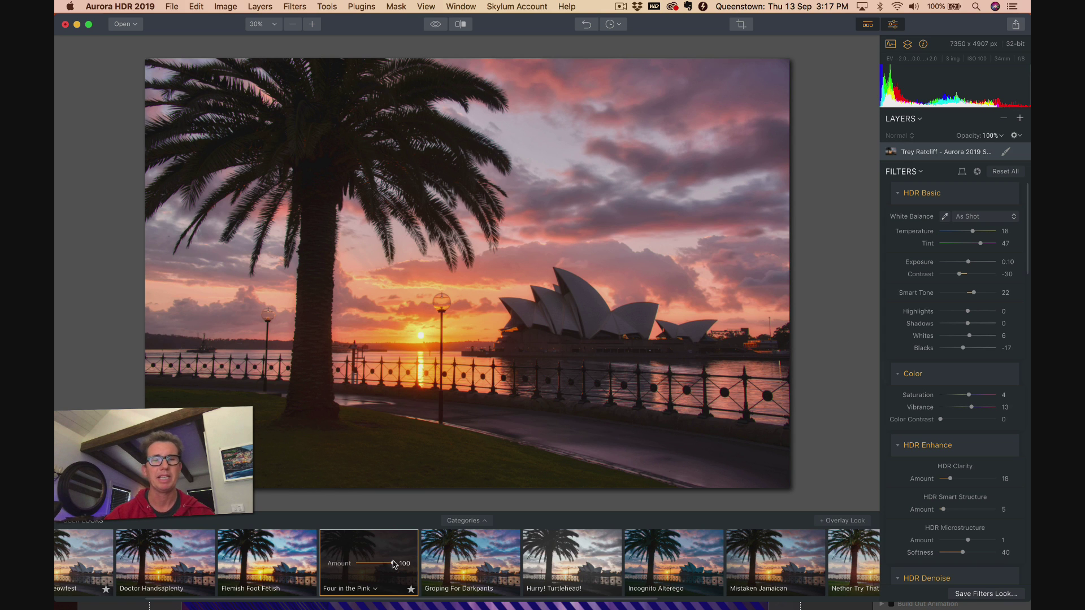
click(435, 25)
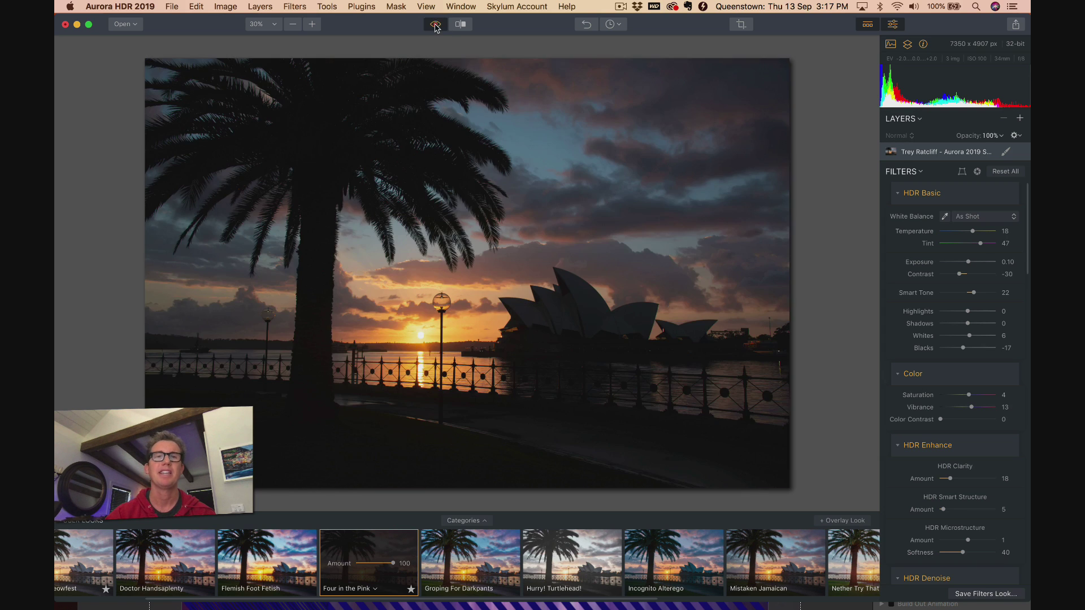
click(436, 25)
click(436, 25)
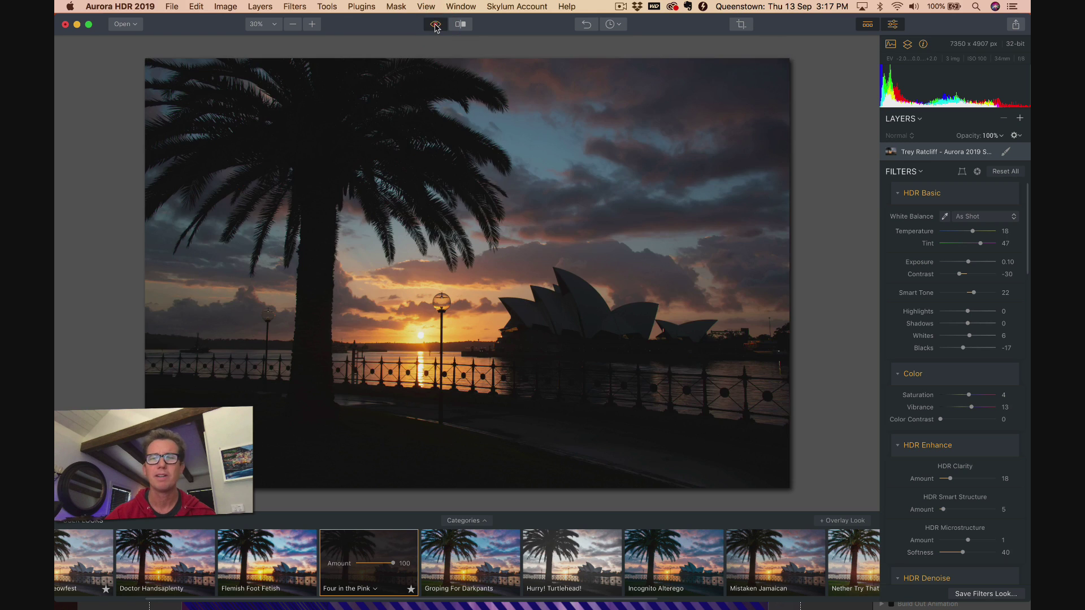
click(436, 25)
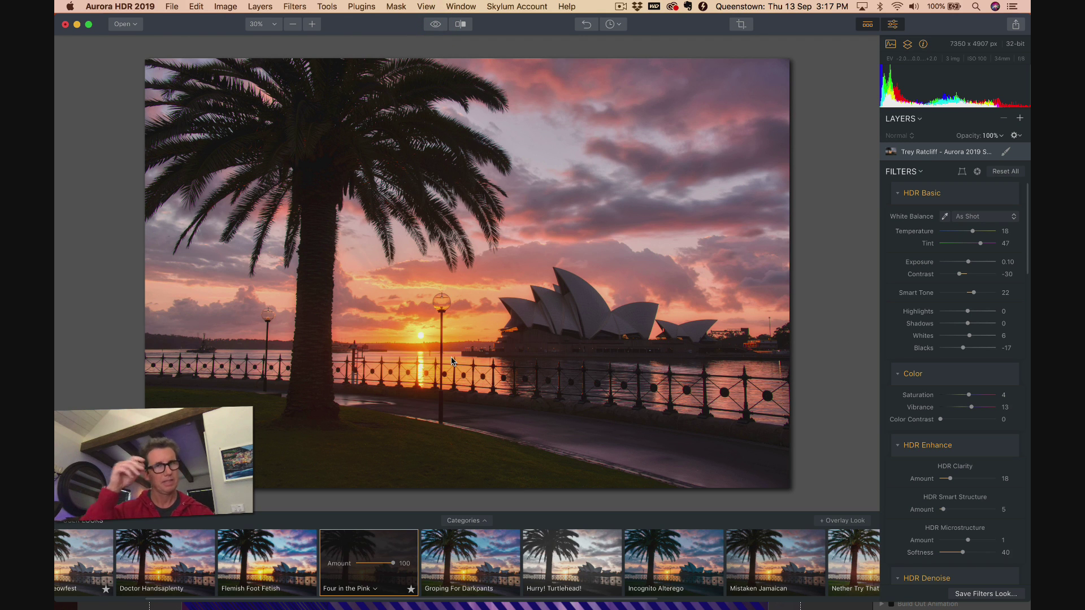
Apply Landscape HDR Look 1 at amount 62, then switch the categories to the Vol.I looks
click(472, 521)
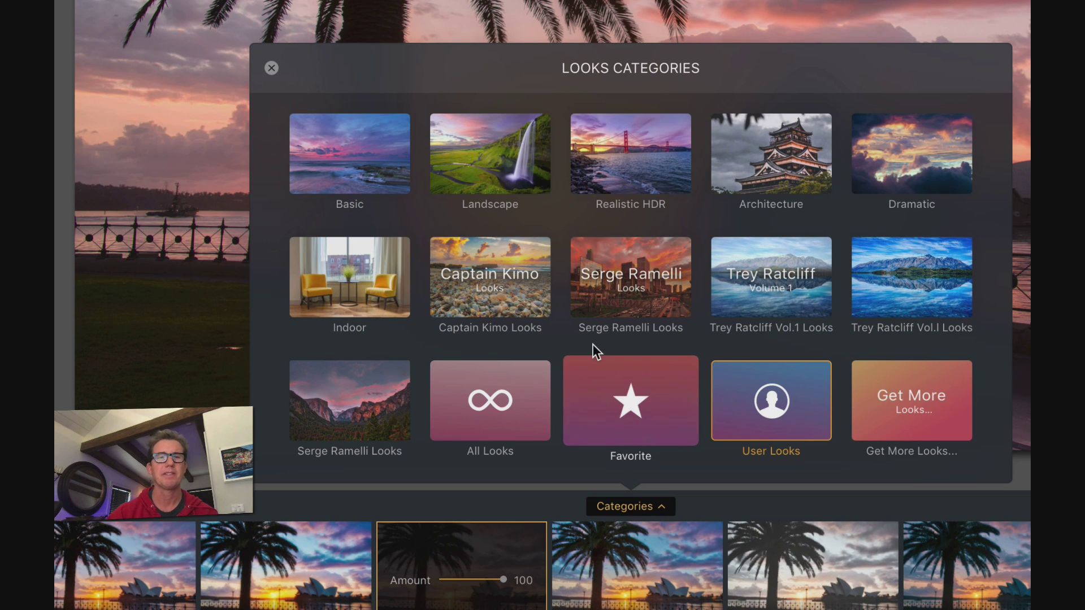
click(389, 181)
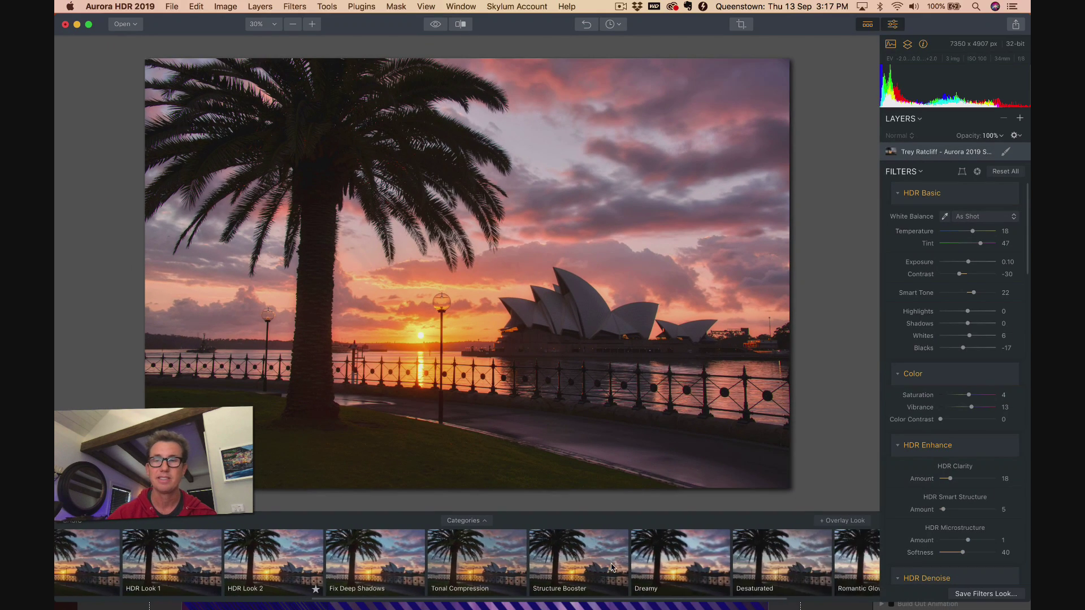
click(474, 522)
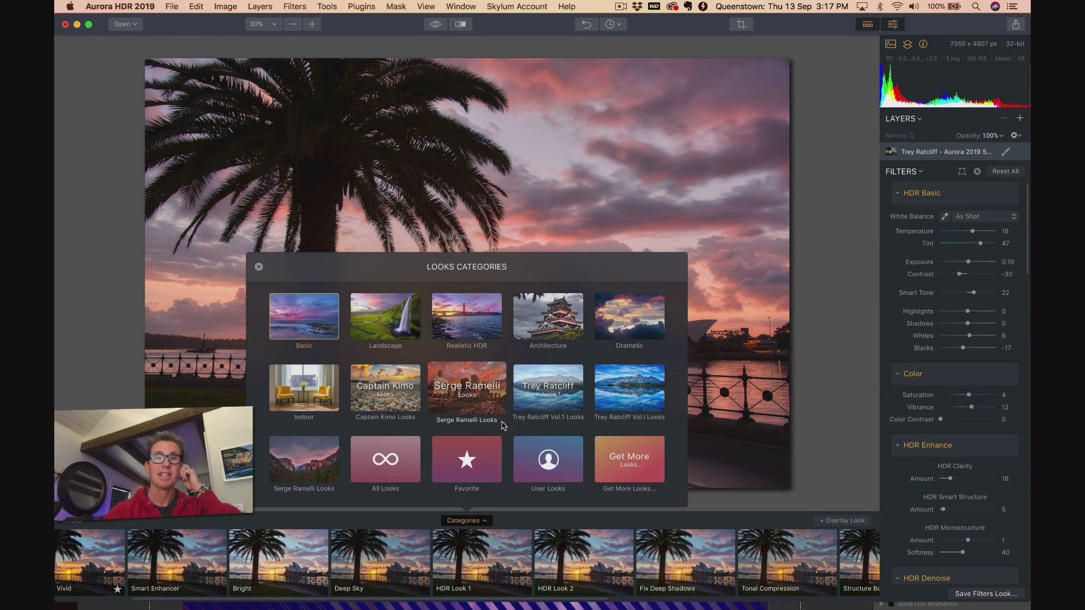
click(404, 330)
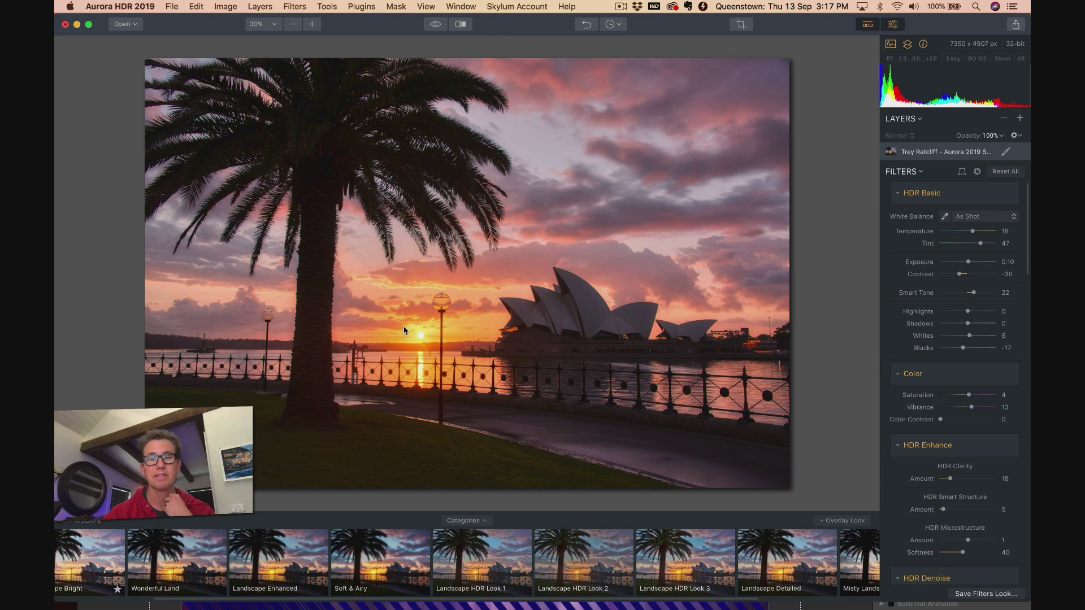
click(467, 559)
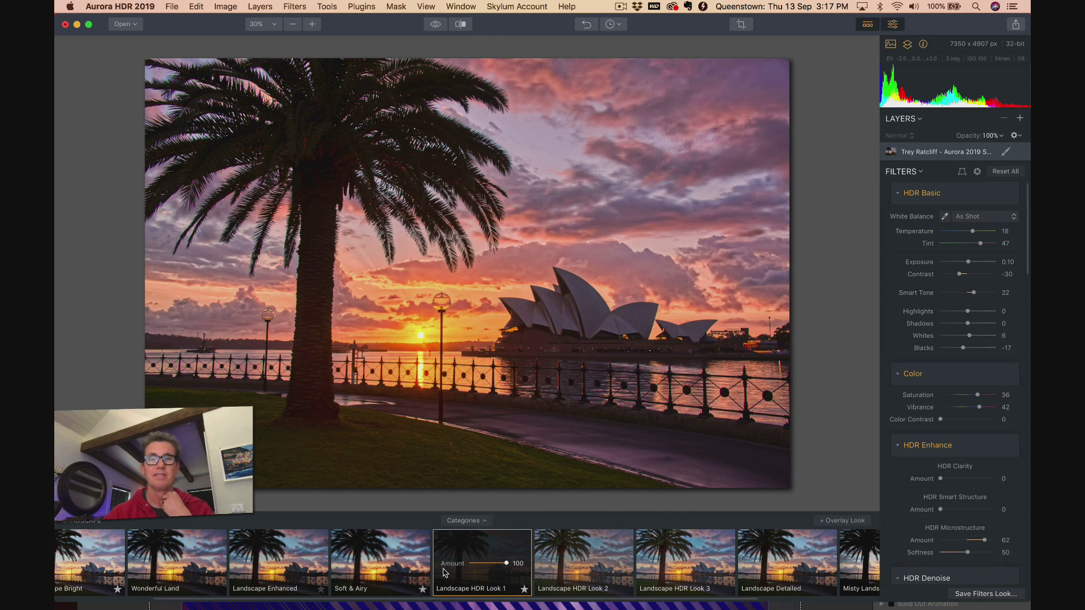
mouse_move(501, 567)
mouse_down()
mouse_move(466, 565)
mouse_move(494, 565)
mouse_up()
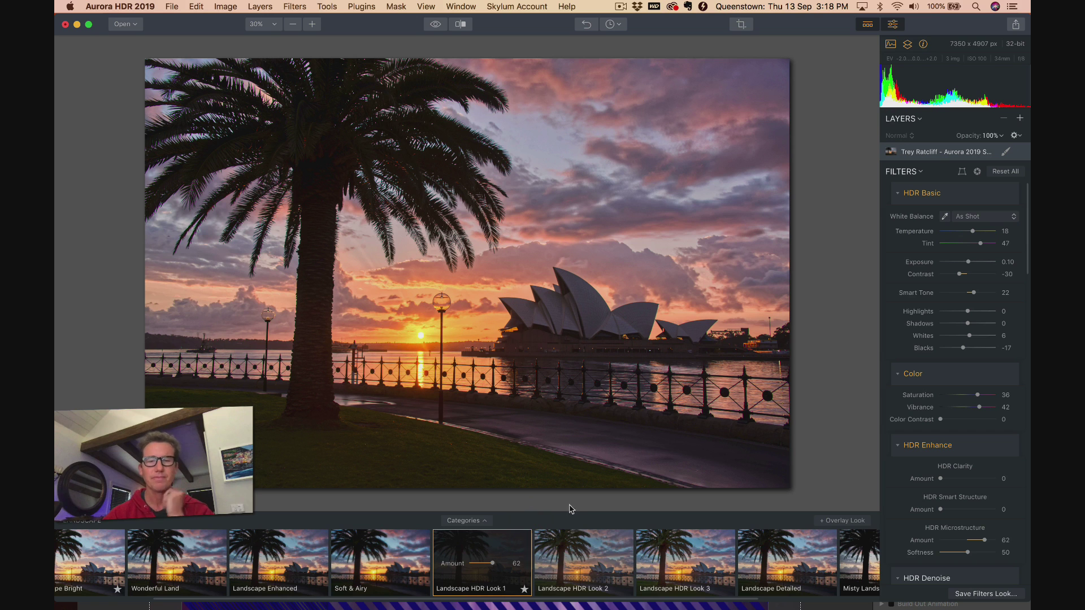
click(480, 522)
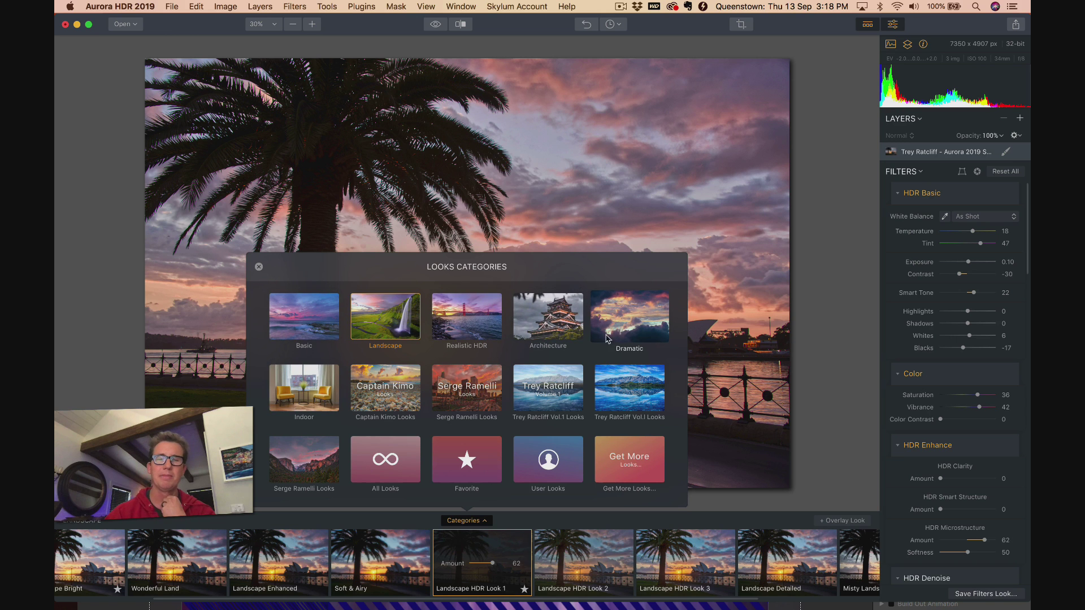
click(622, 390)
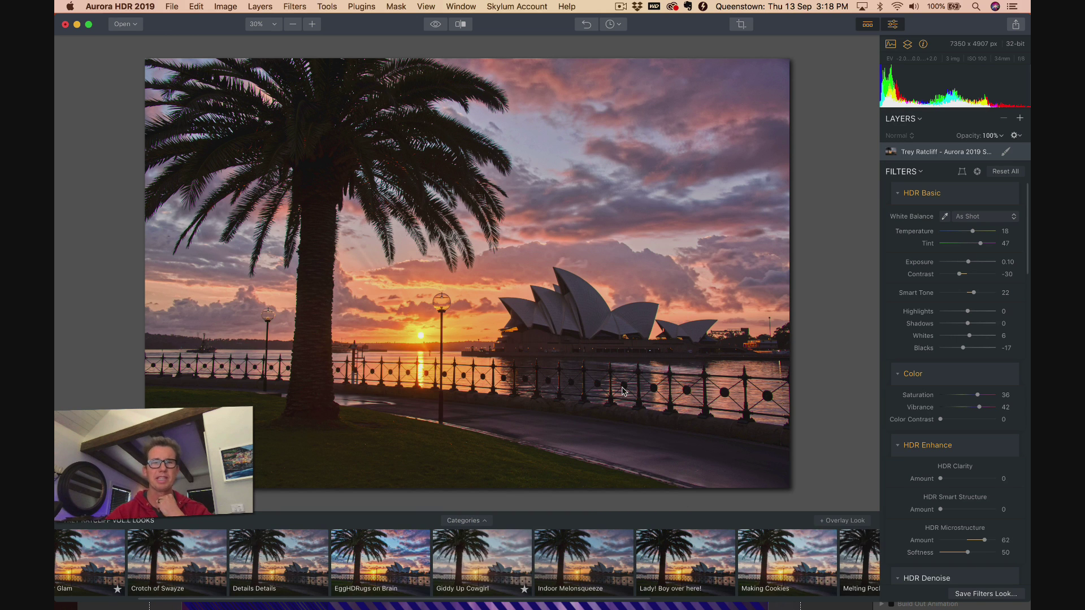
Try Crotch of Swayze, then EggHDRugs on Brain weakened to 35
scroll(380, 559, left, 3)
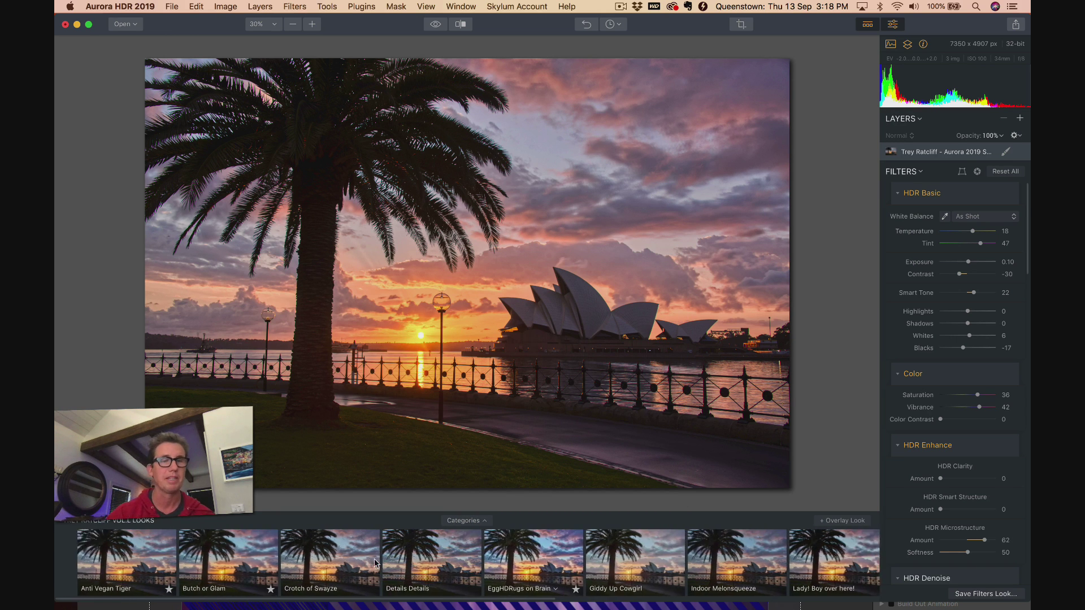
click(326, 551)
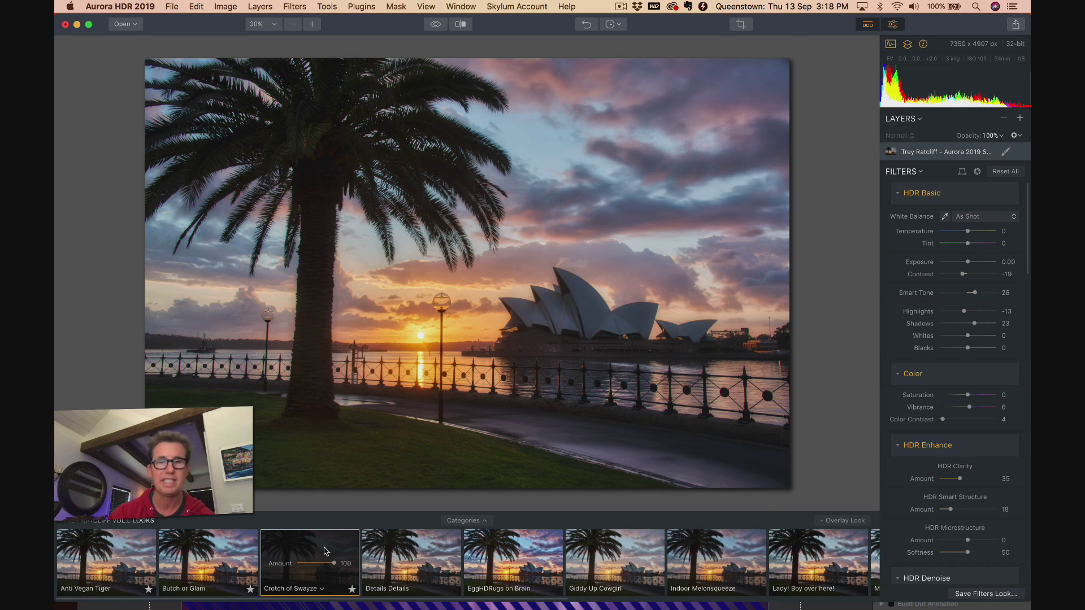
scroll(327, 551, right, 3)
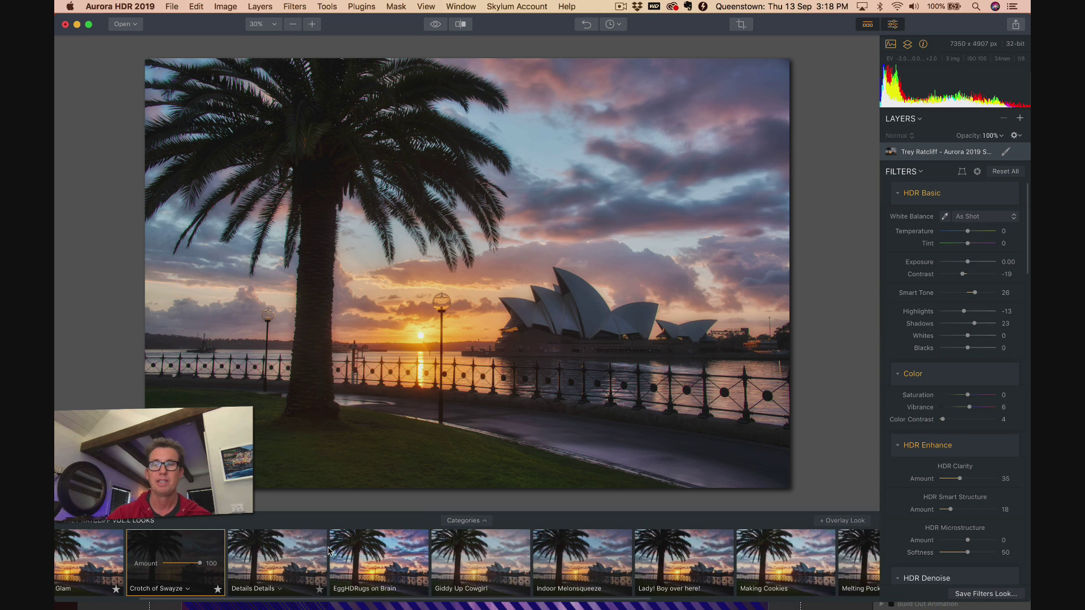
click(399, 549)
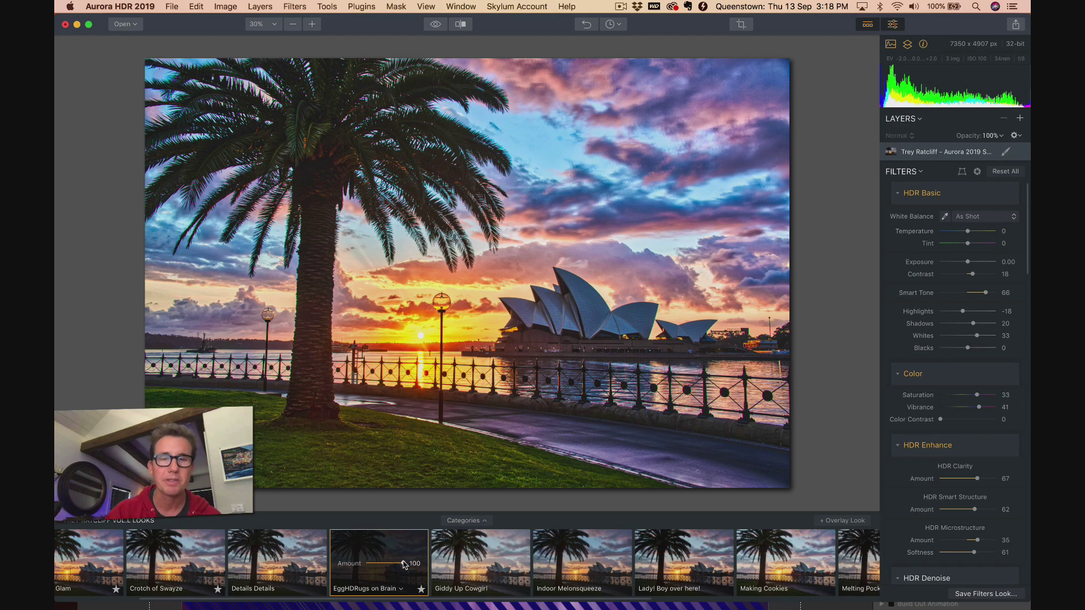
mouse_move(404, 564)
mouse_down()
mouse_move(373, 565)
mouse_move(396, 564)
mouse_up()
Try Restroom Mysteries, Zebra Regrets, Nutella Yo Mamamia, Melting Pocketfun, Making Cookies, then Lady! Boy over here!
scroll(491, 547, right, 5)
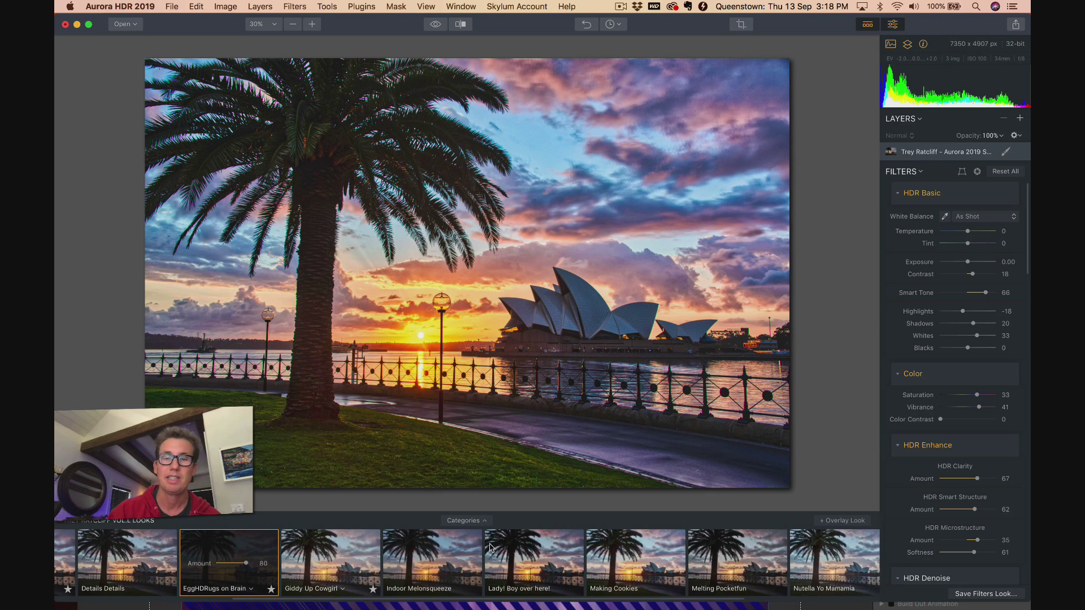
scroll(490, 547, right, 6)
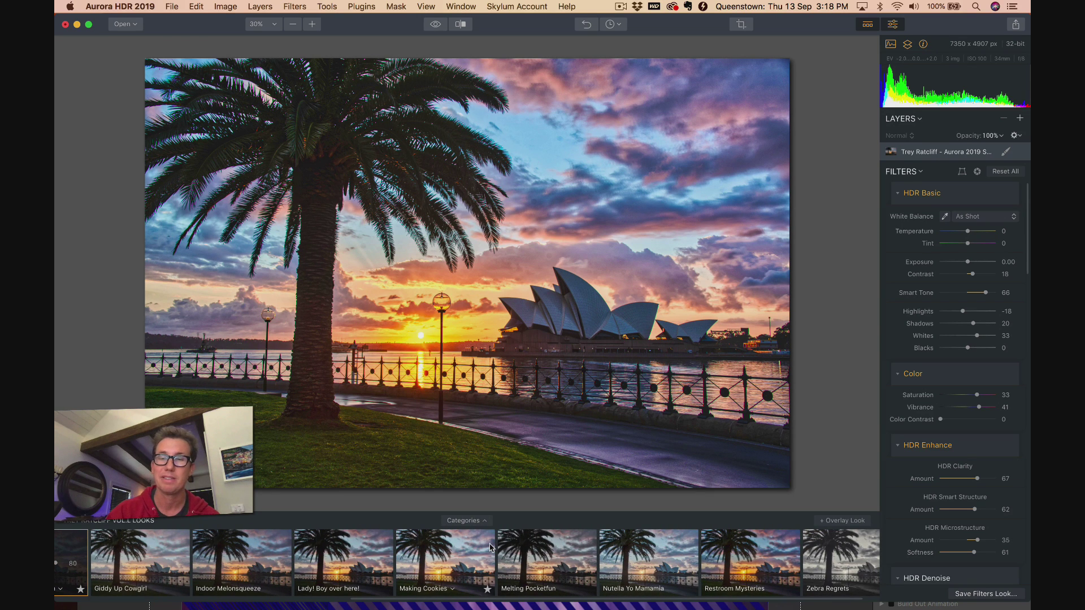
scroll(490, 547, right, 1)
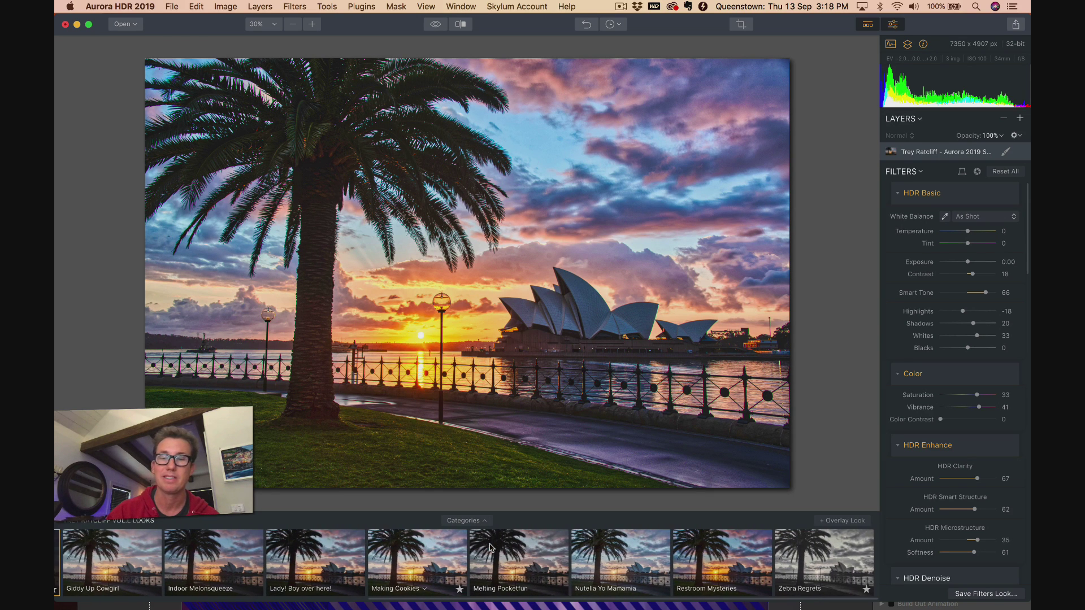
click(740, 551)
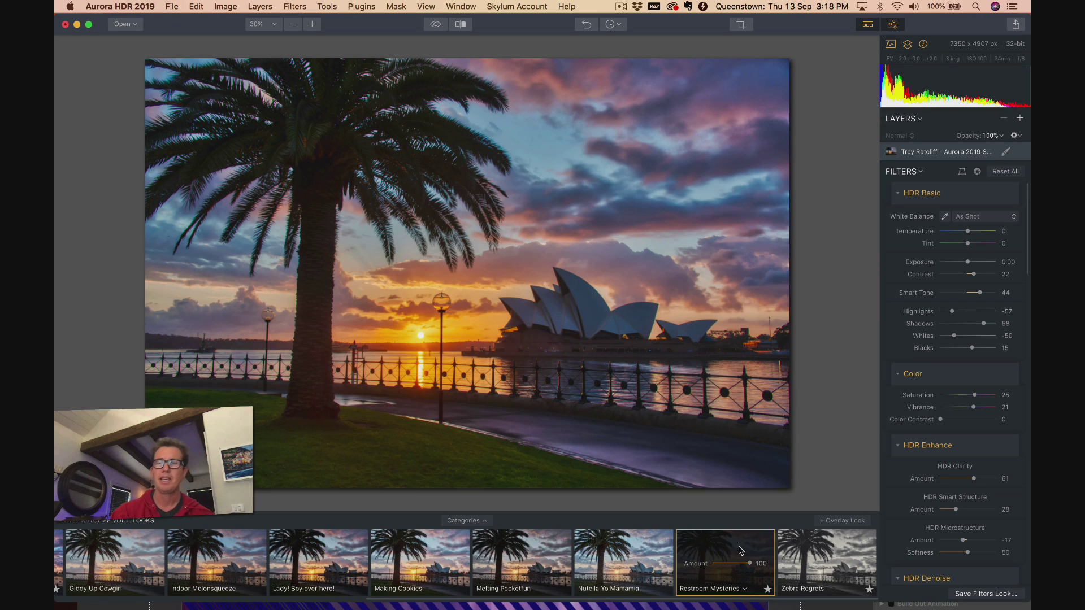
click(850, 550)
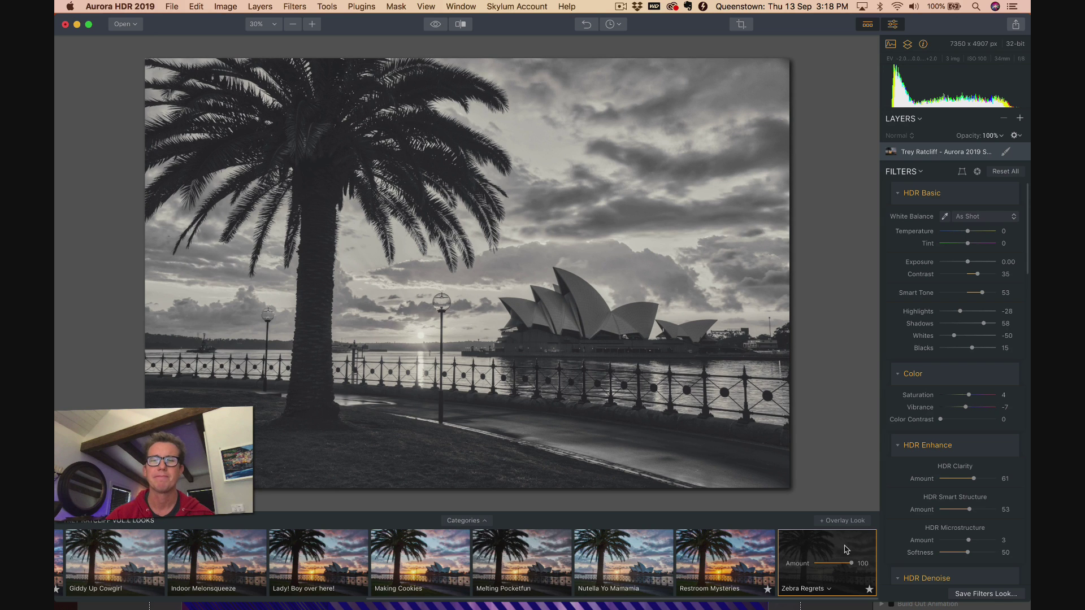
click(631, 551)
click(530, 553)
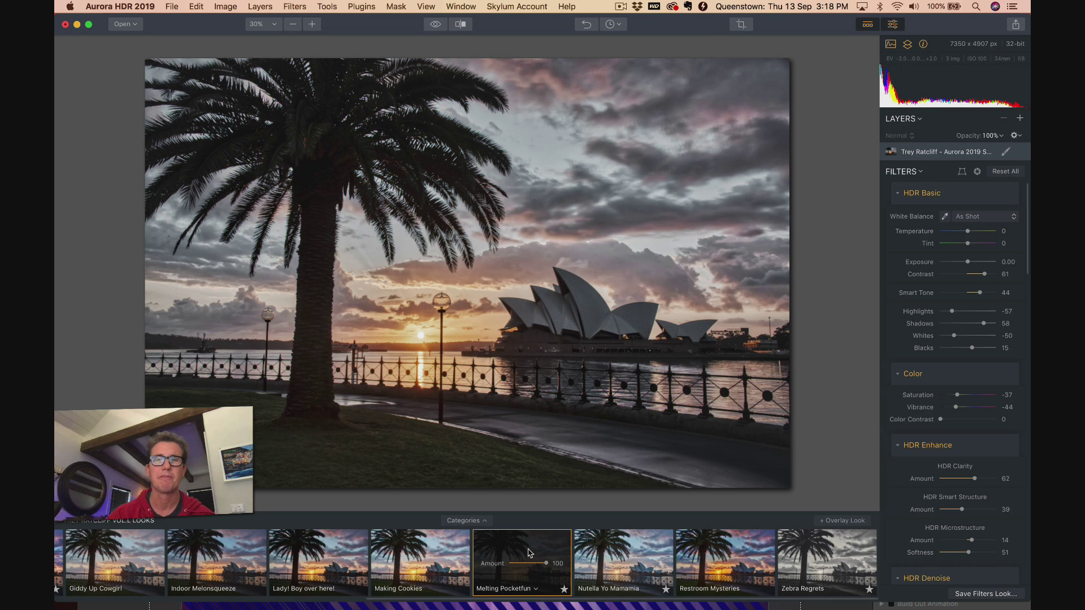
click(437, 551)
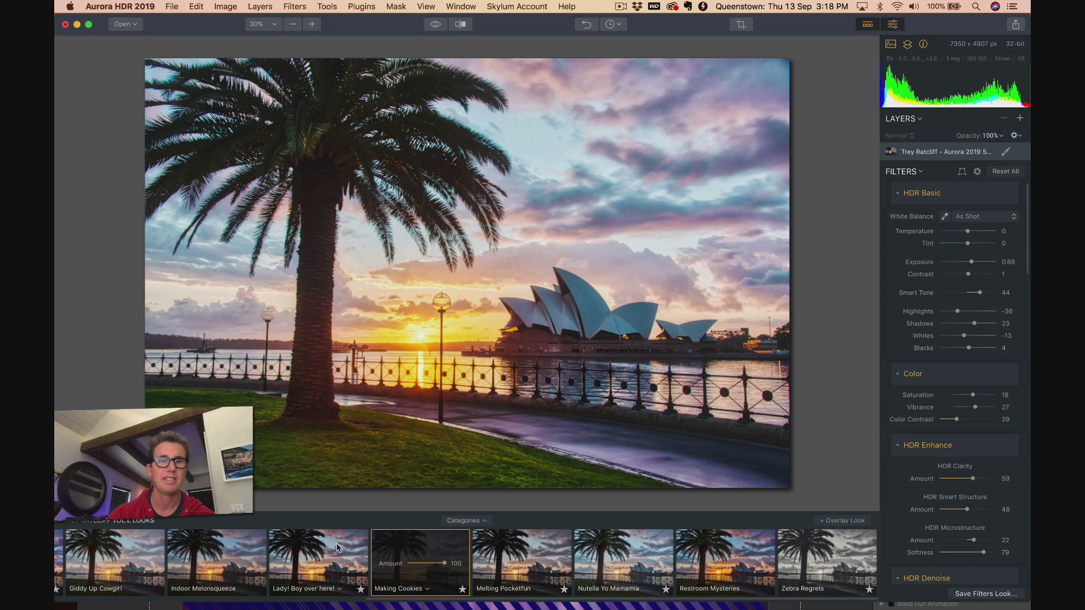
click(337, 548)
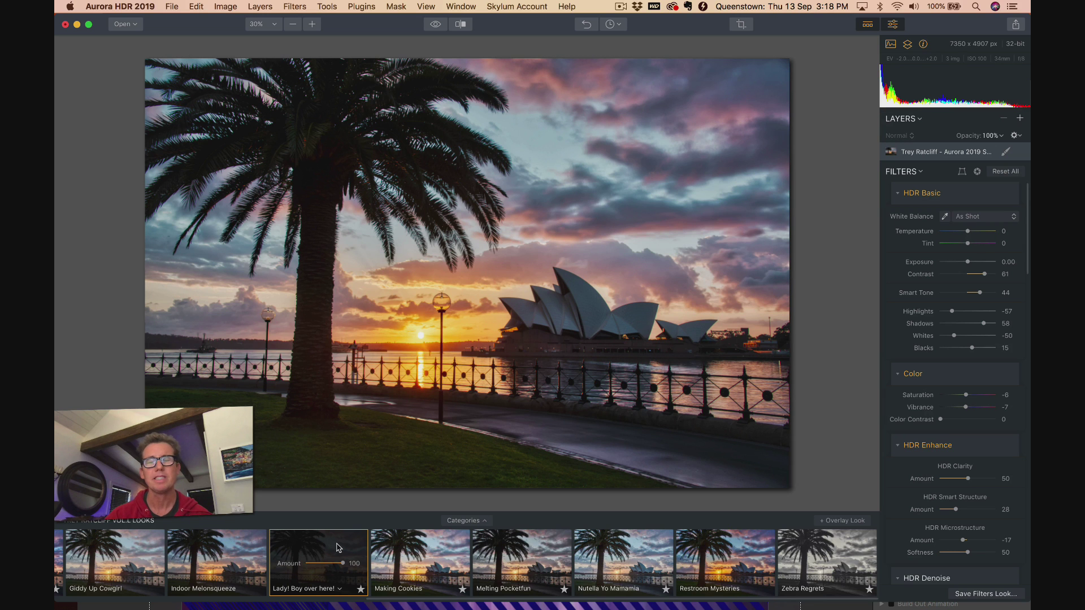
scroll(338, 547, left, 5)
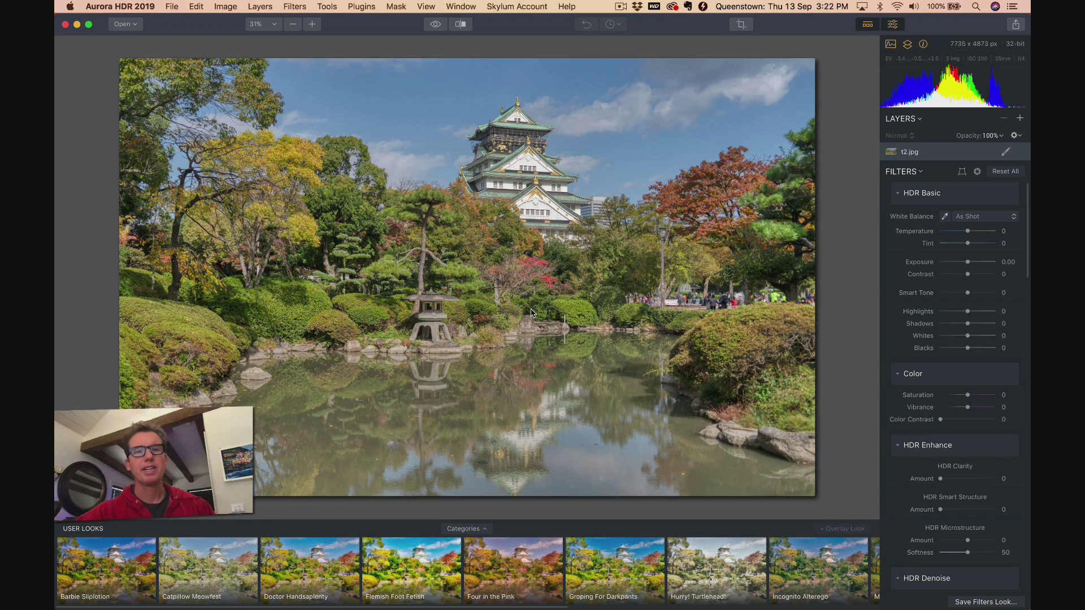
Sweep the Before/After divider across the unedited 12.jpg garden photo, then return to single view
click(461, 24)
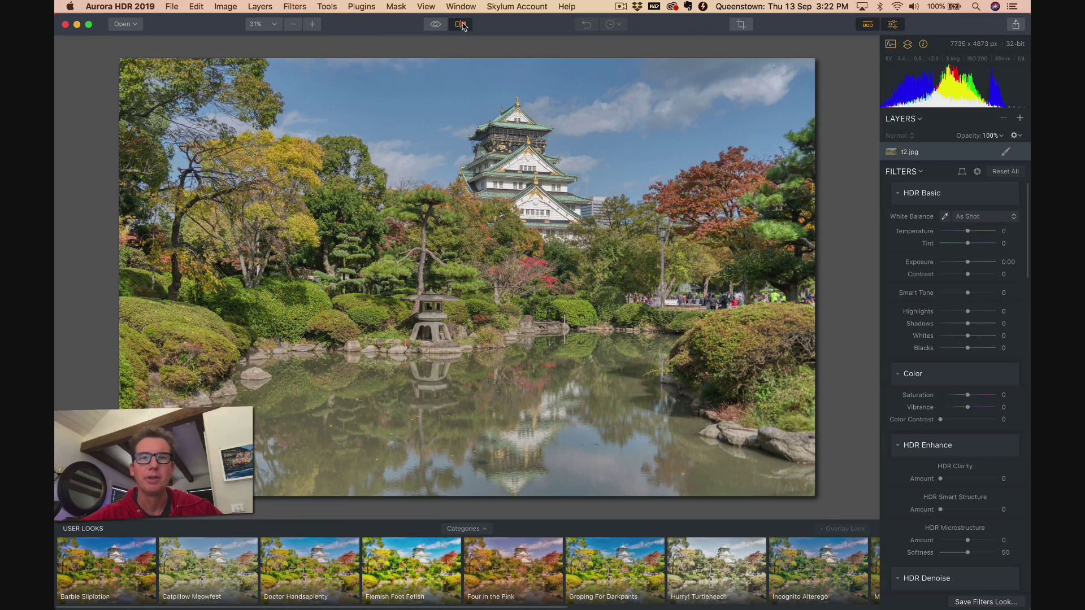
drag(258, 340, 293, 189)
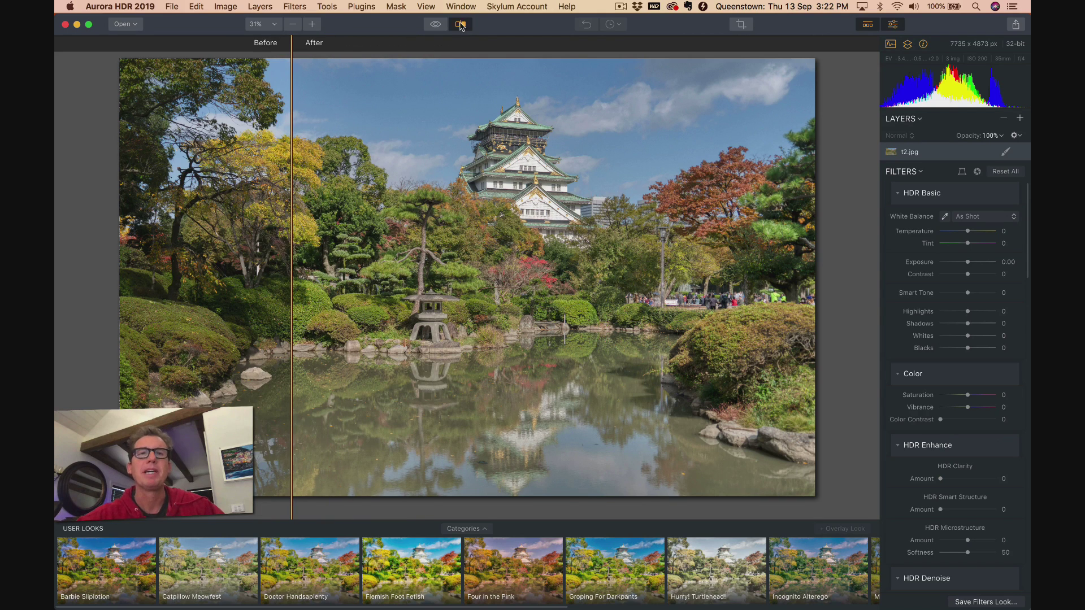
click(461, 25)
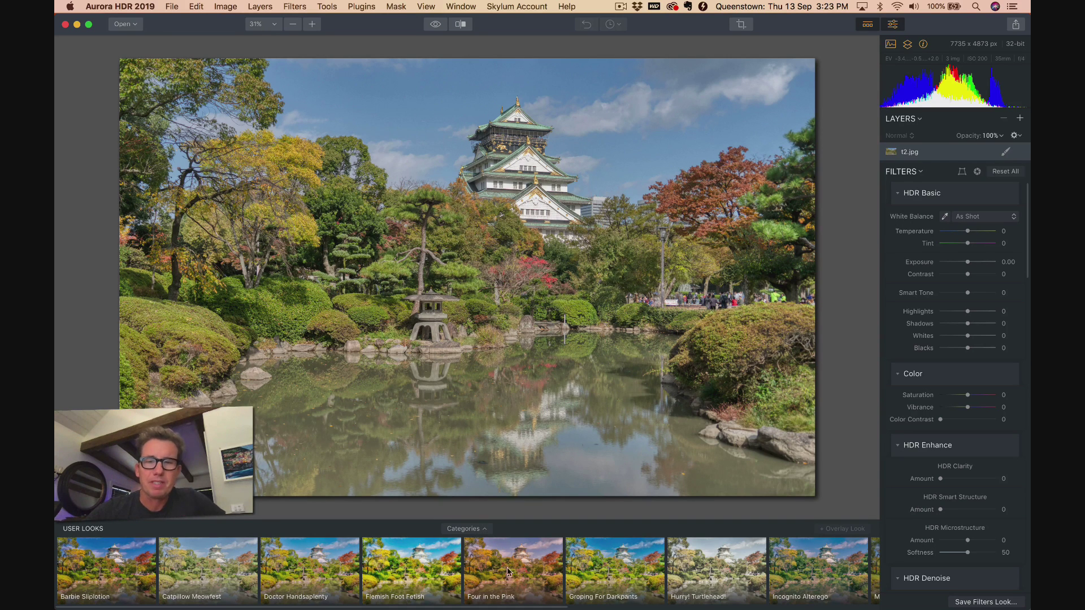
Try the Hurry! Turtlehead! user look on the castle garden photo
scroll(520, 585, right, 3)
scroll(523, 586, right, 5)
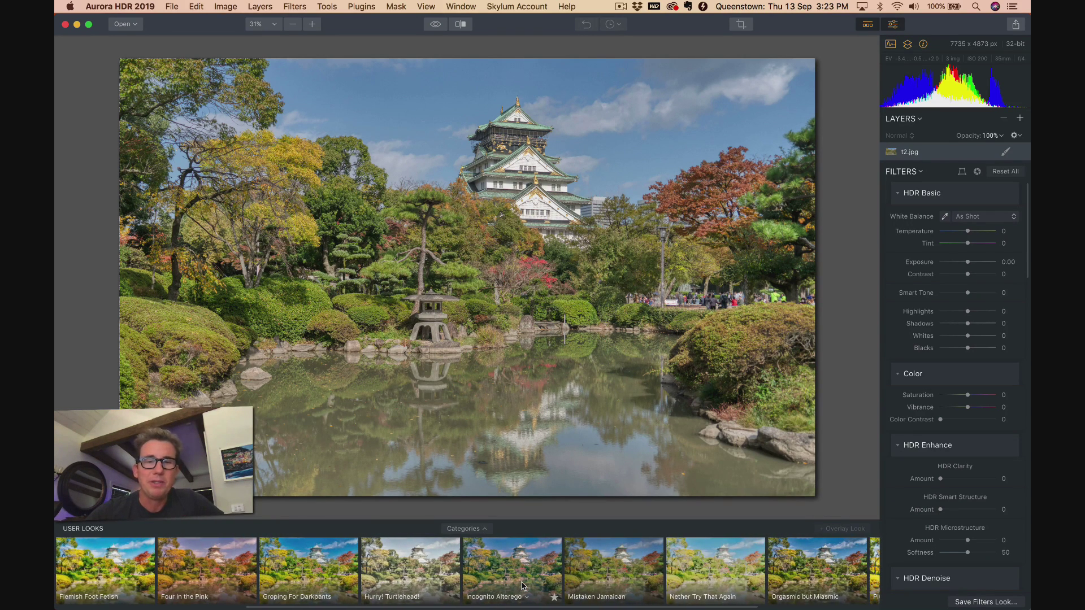
click(413, 553)
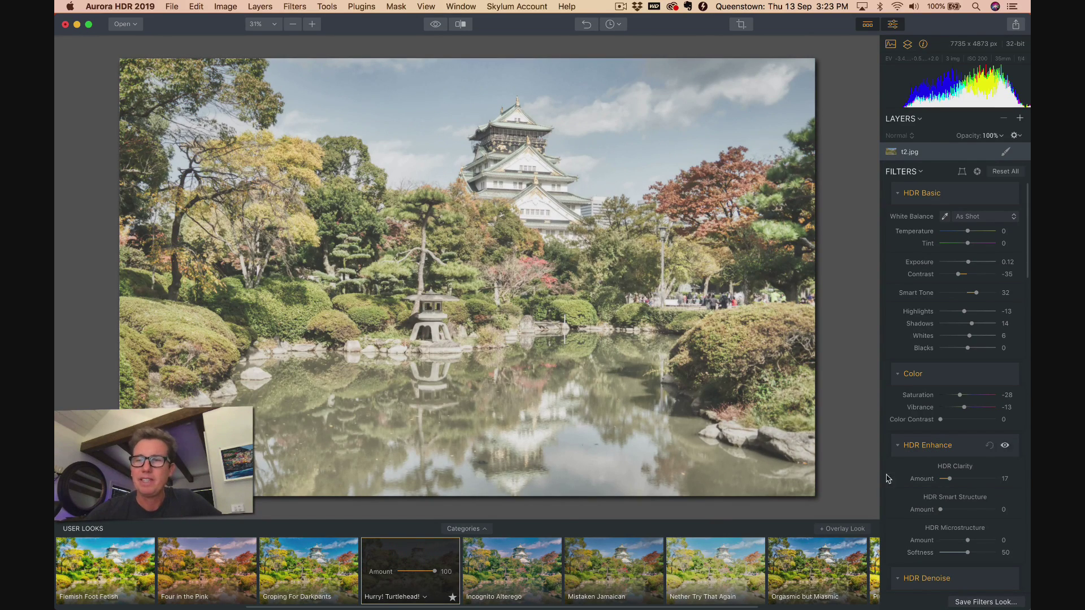
Switch to the Flemish Foot Fetish user look at 100
scroll(568, 566, right, 5)
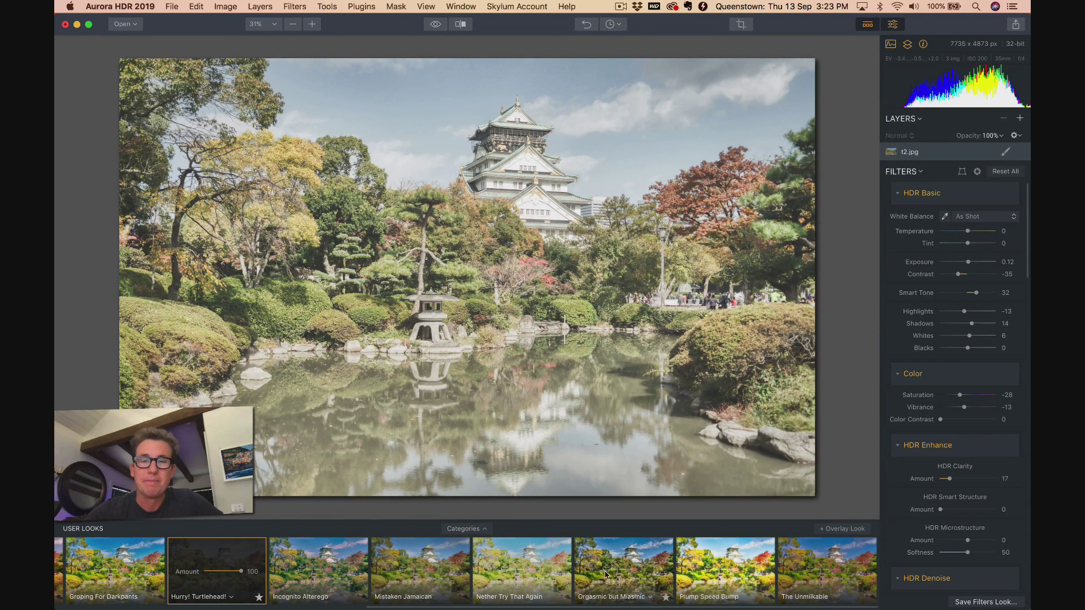
scroll(499, 560, left, 3)
scroll(525, 563, left, 6)
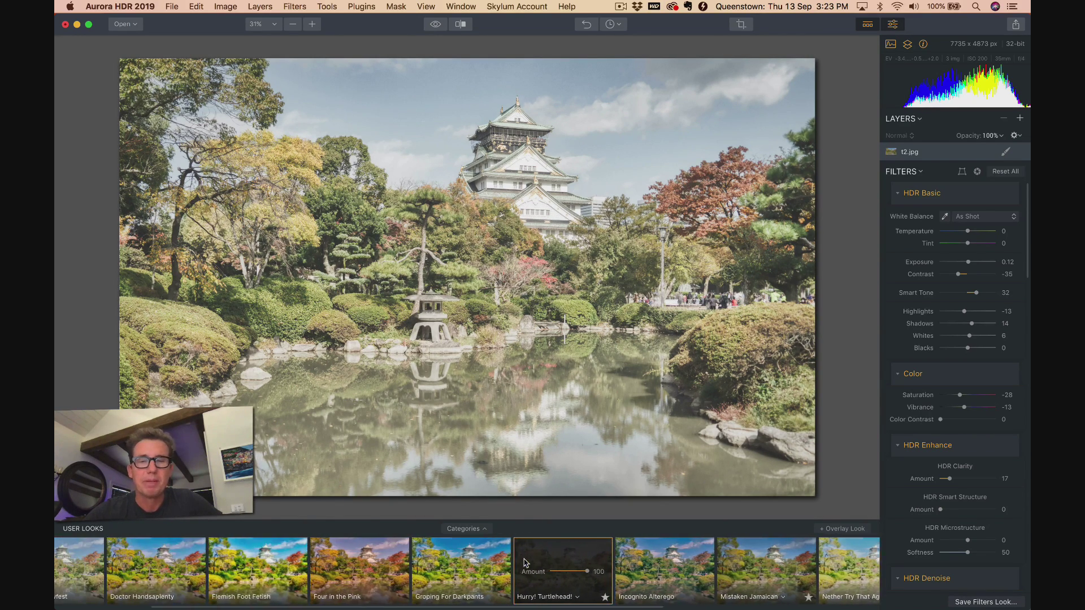
scroll(373, 564, left, 3)
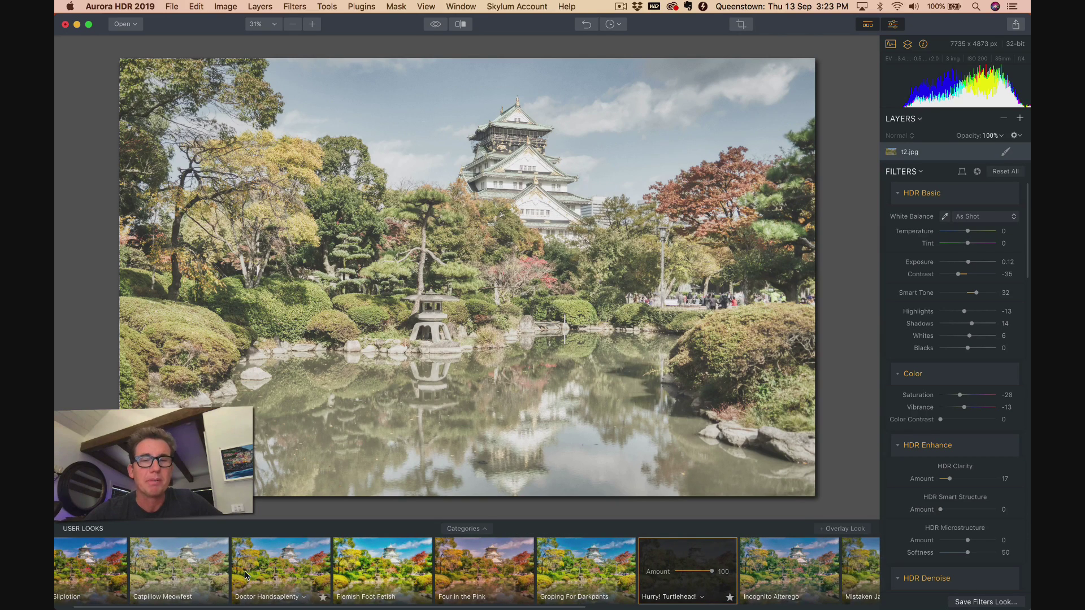
click(426, 558)
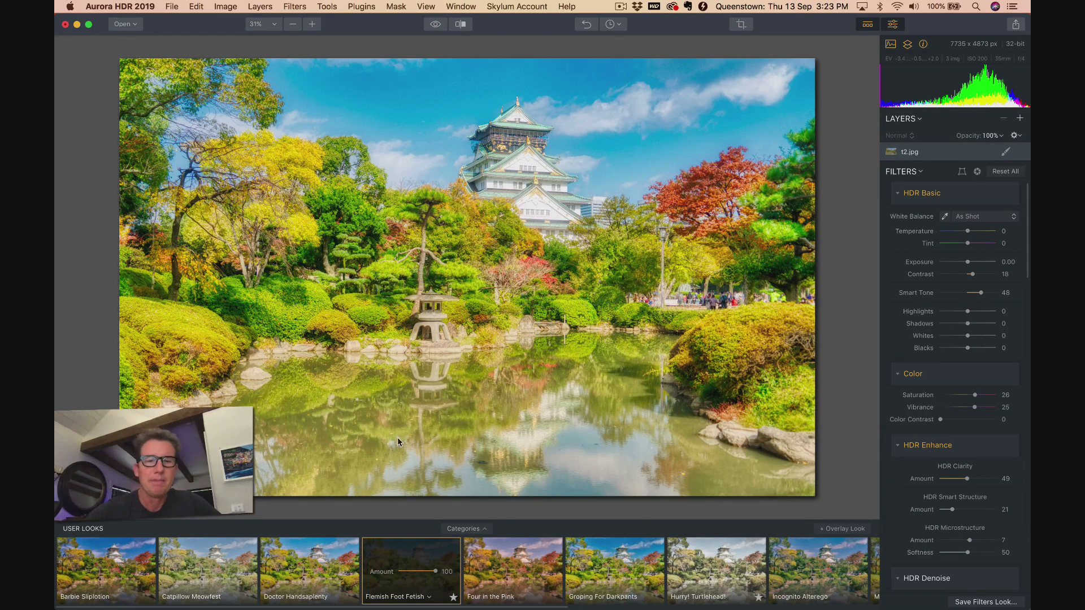
Adjust the look's amount and reduce the Image Radiance glow
mouse_move(435, 571)
mouse_down()
mouse_move(398, 571)
mouse_move(453, 580)
mouse_move(404, 581)
mouse_move(432, 587)
mouse_up()
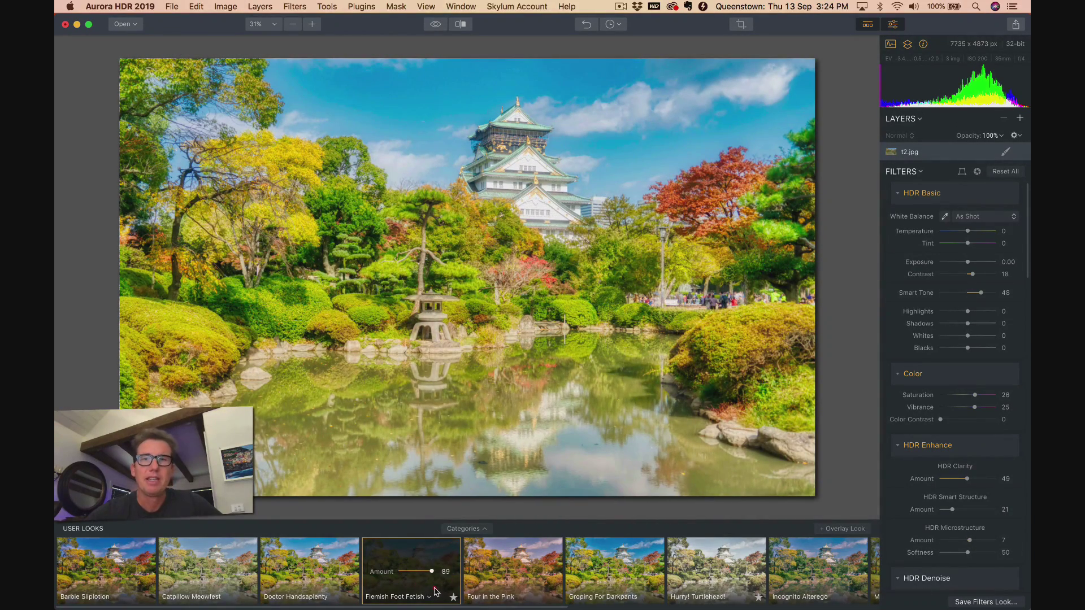
scroll(941, 345, down, 6)
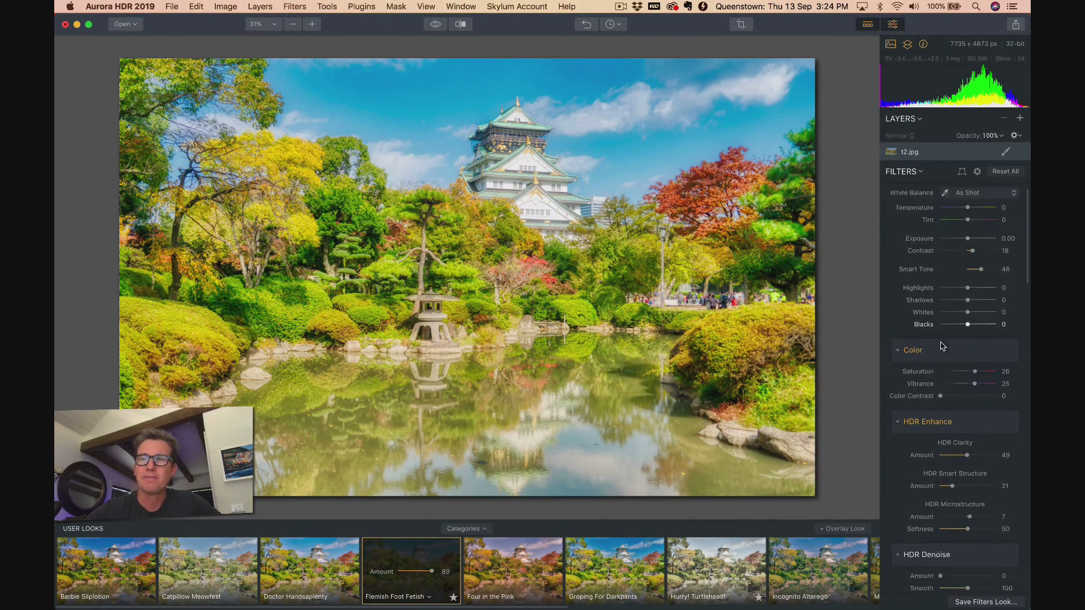
scroll(941, 346, down, 5)
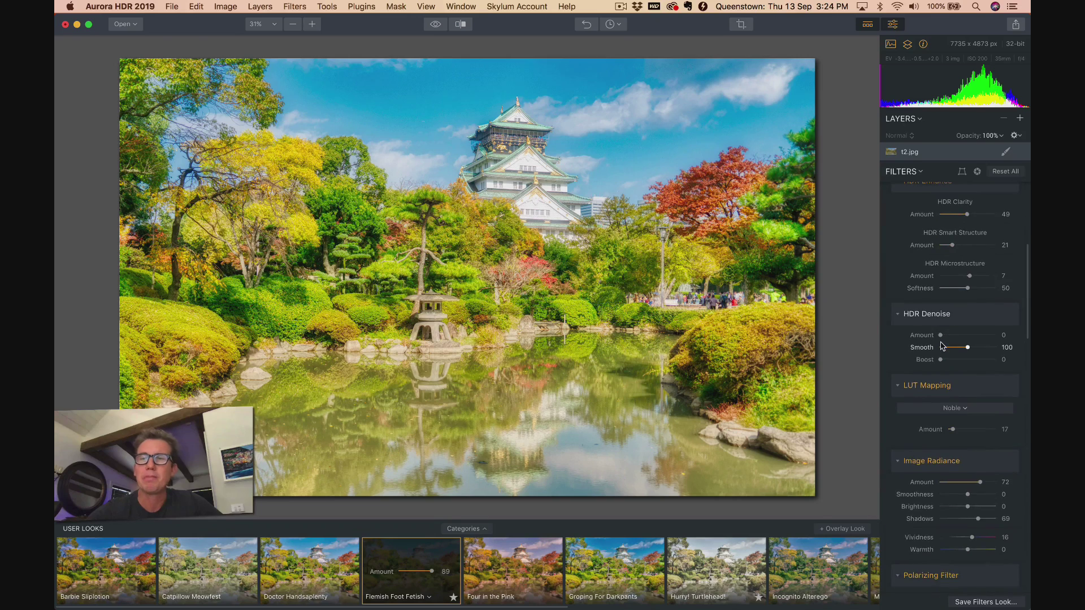
scroll(942, 345, down, 3)
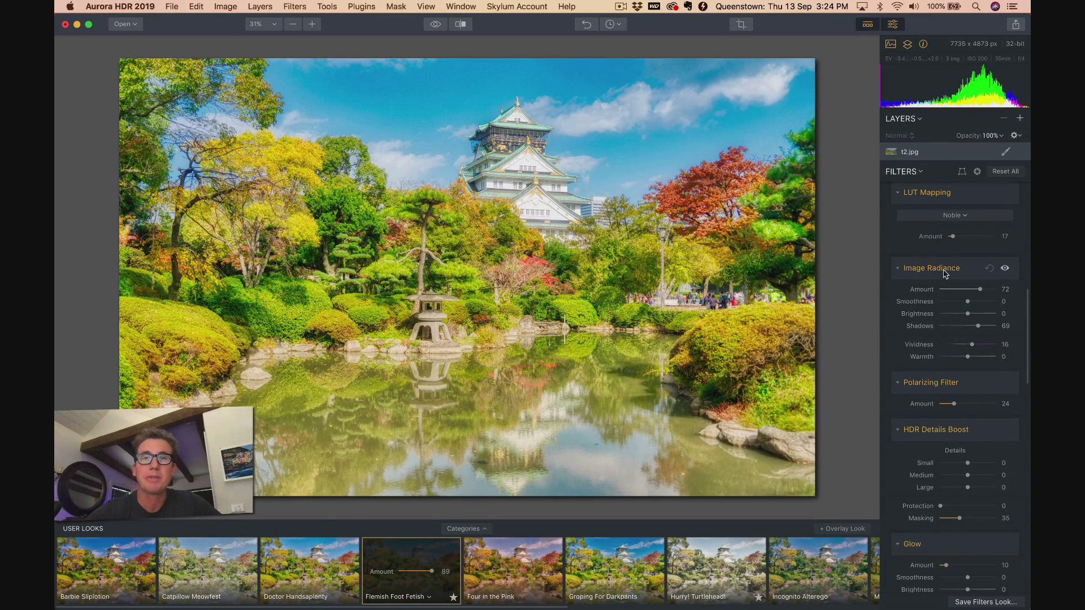
drag(980, 289, 941, 293)
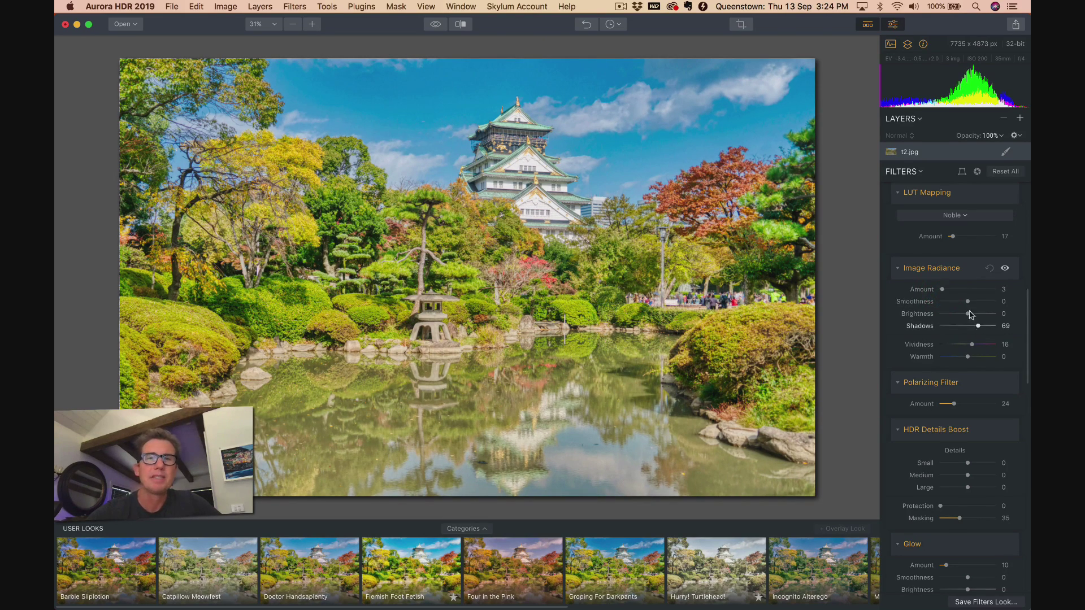
Lower Saturation to 13 and Vibrance to 14 in the Color section
scroll(963, 289, up, 10)
scroll(962, 286, up, 2)
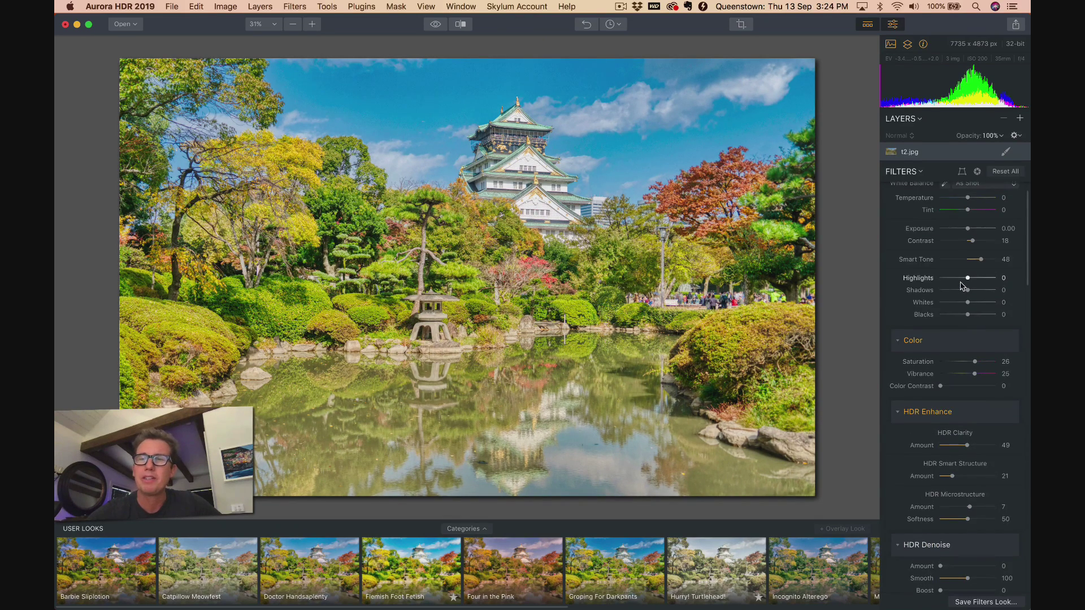
drag(974, 374, 971, 362)
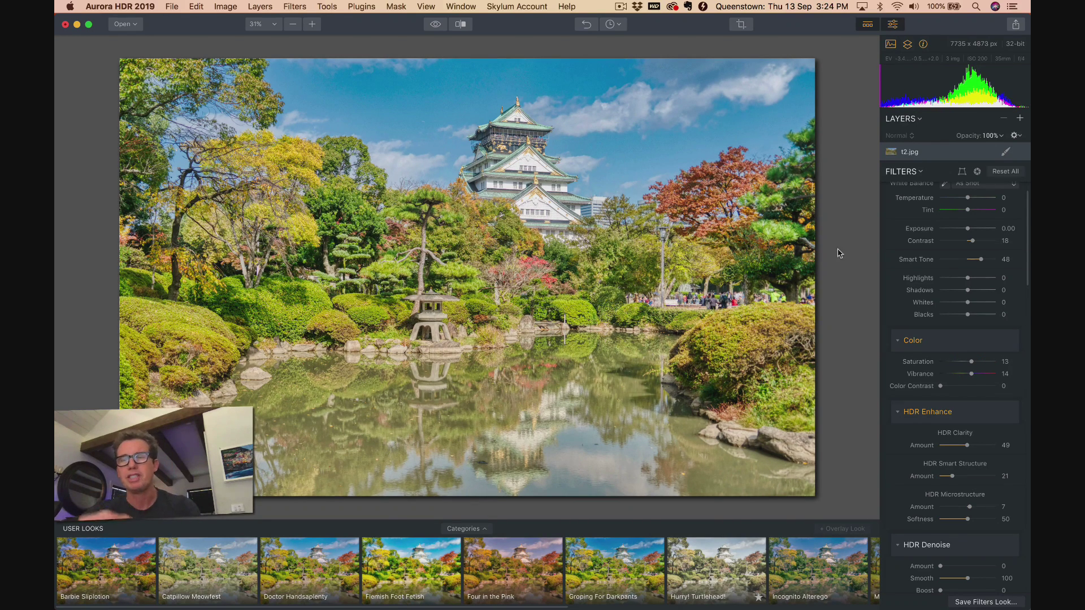
scroll(921, 293, up, 2)
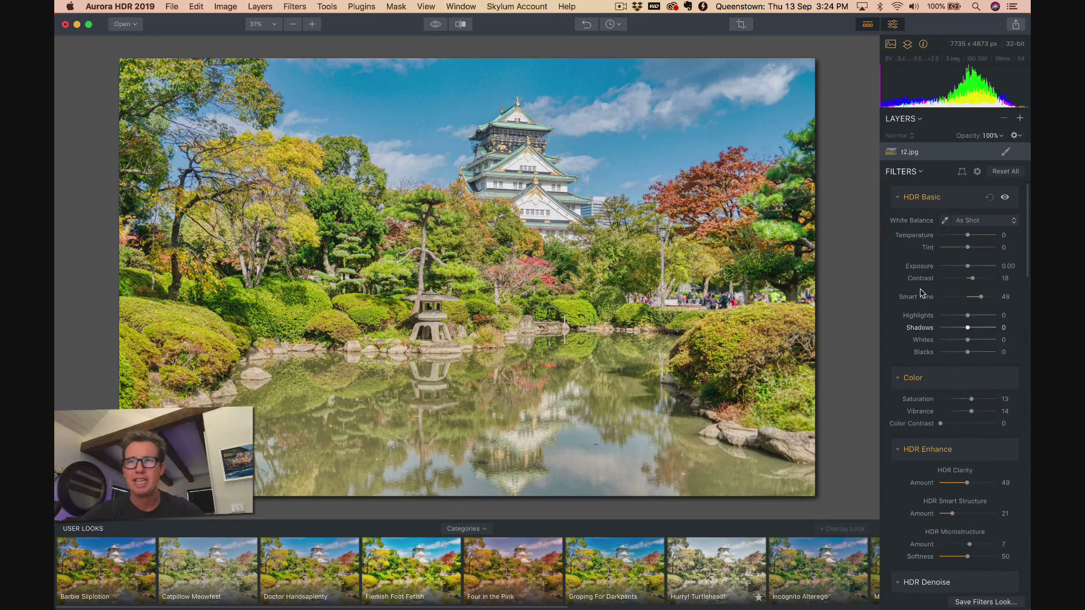
scroll(921, 293, down, 15)
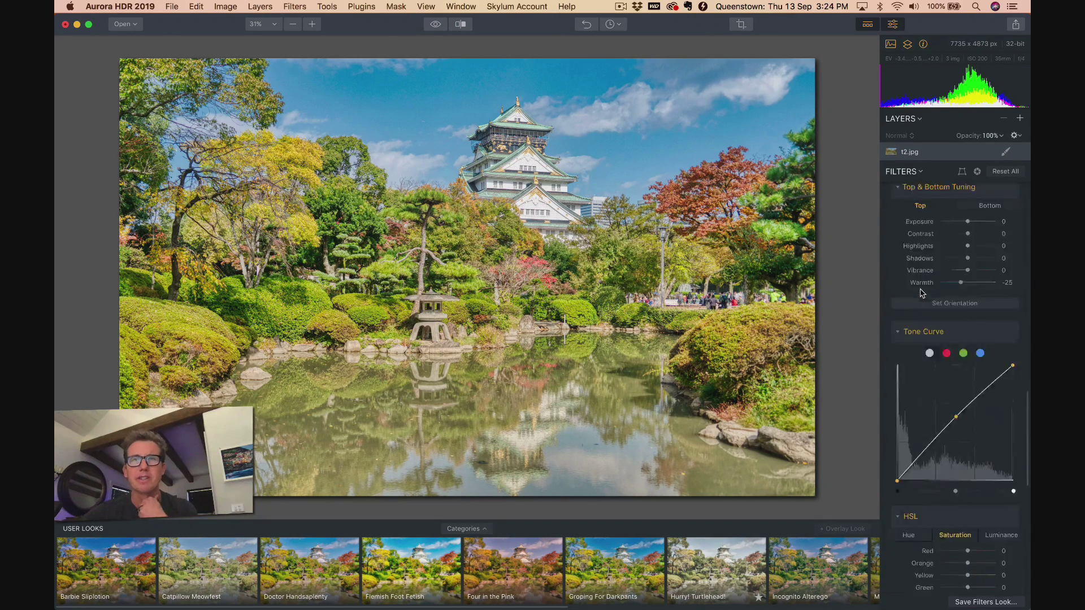
scroll(921, 293, up, 10)
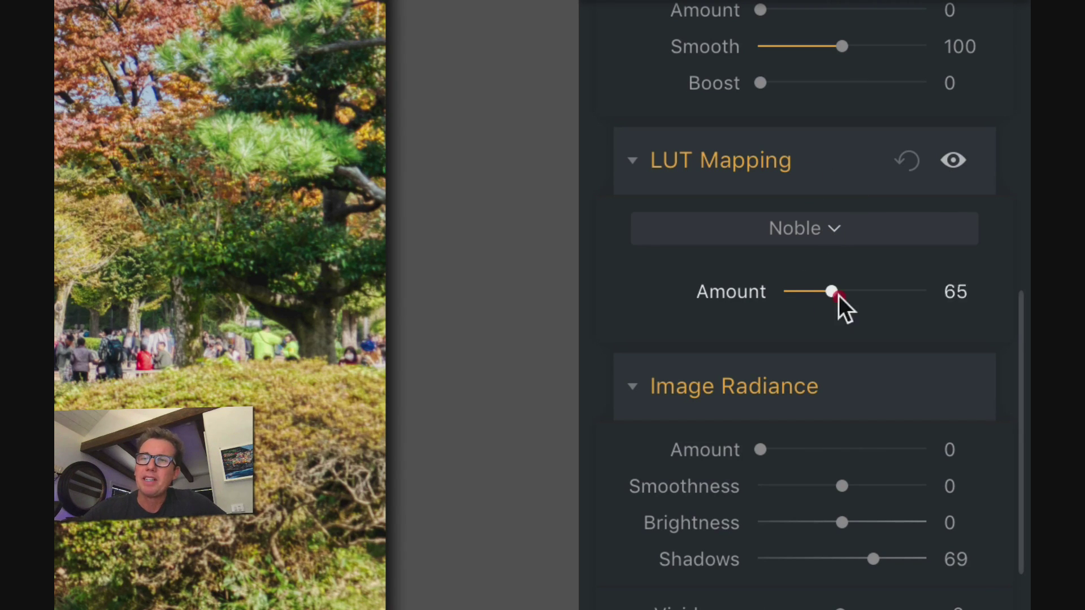
Raise the Noble LUT amount to 88 and bring up the LUT list
drag(839, 296, 852, 300)
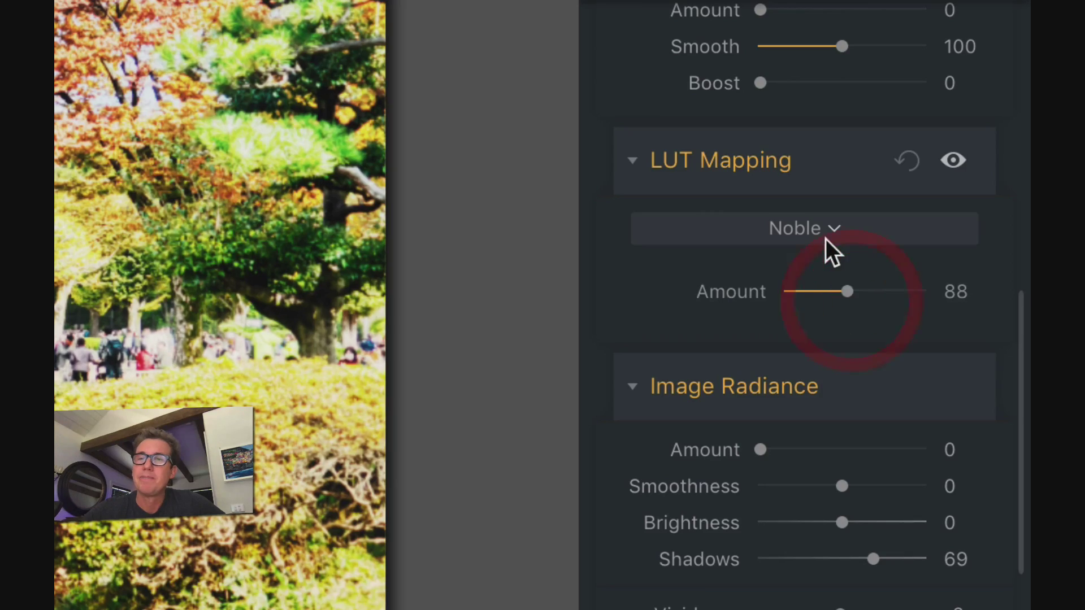
click(824, 230)
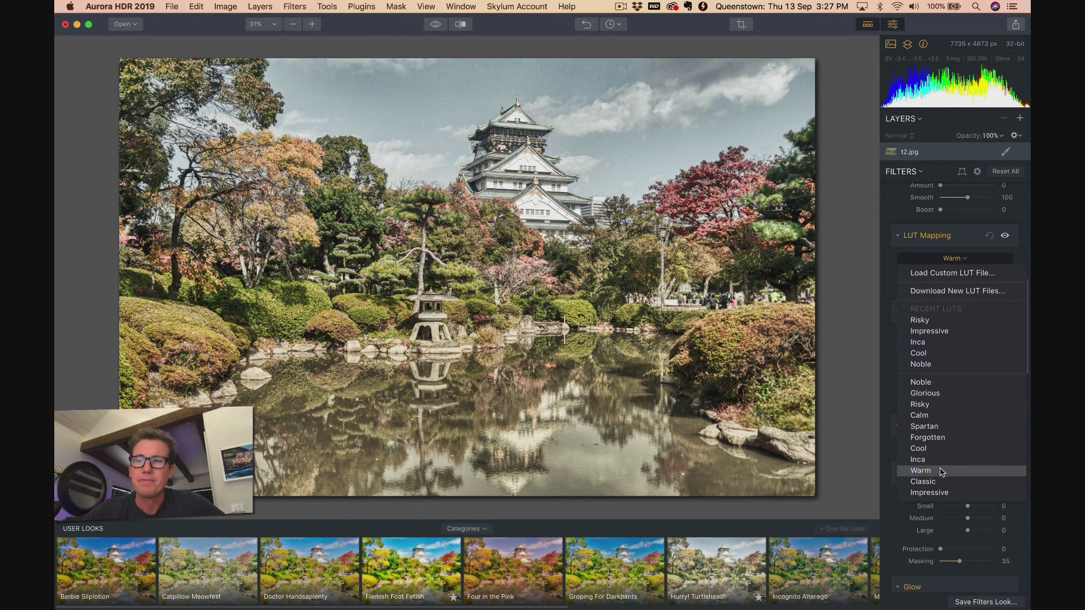
Try the Warm LUT at a higher amount, then switch to Risky at amount 24
click(920, 471)
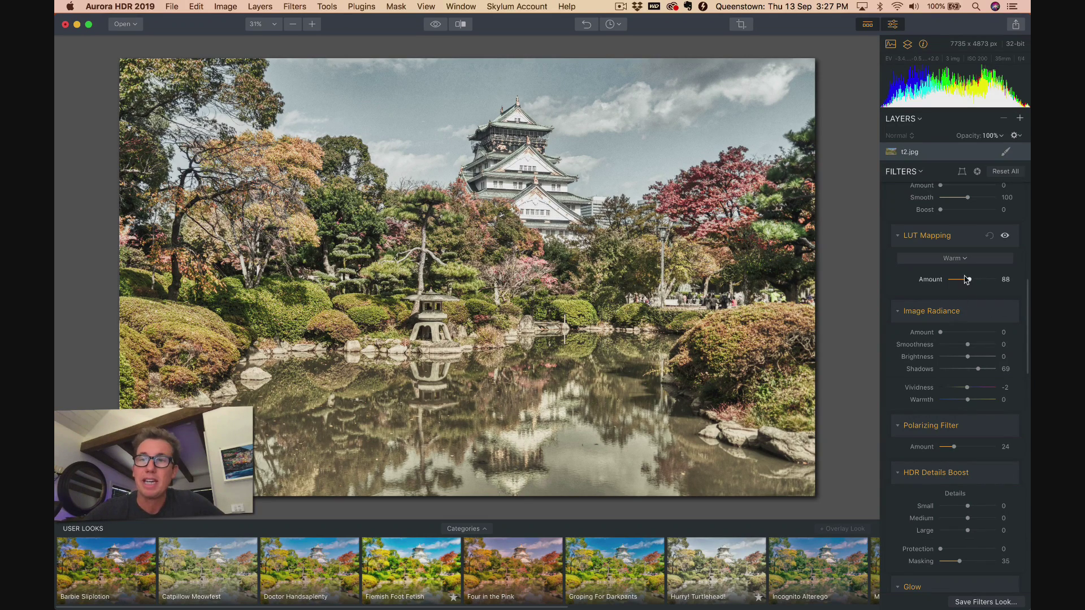
mouse_move(970, 284)
mouse_down()
mouse_move(998, 280)
mouse_move(963, 288)
mouse_move(977, 287)
mouse_up()
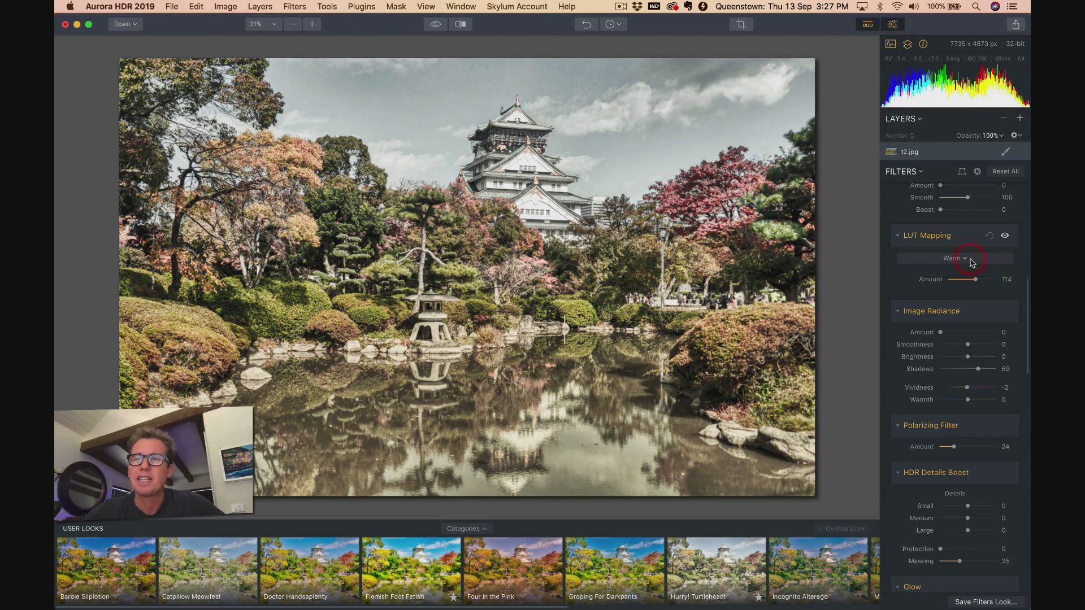
click(964, 260)
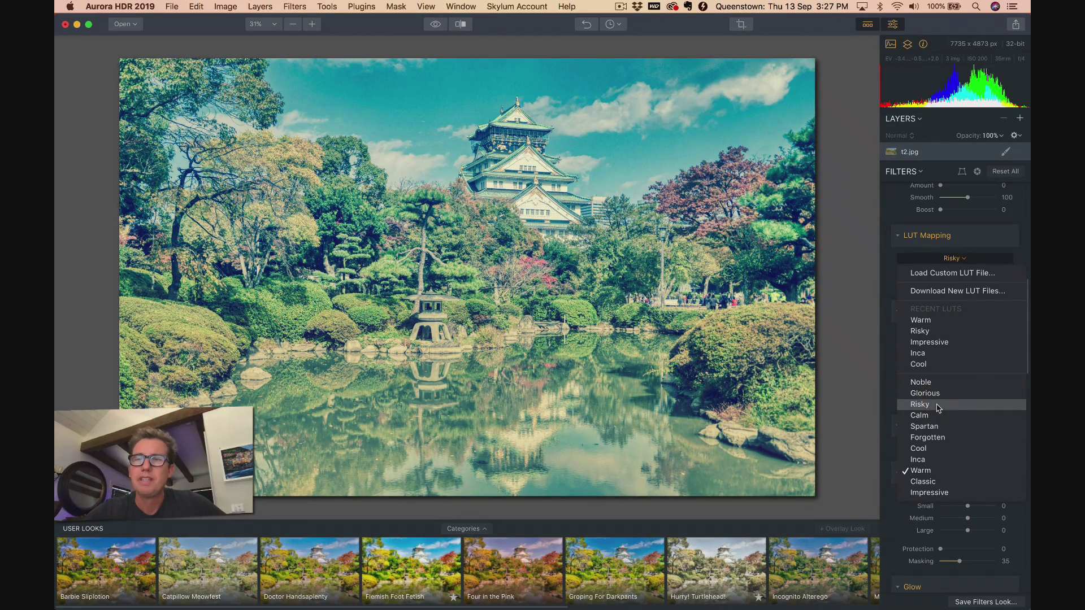
click(937, 408)
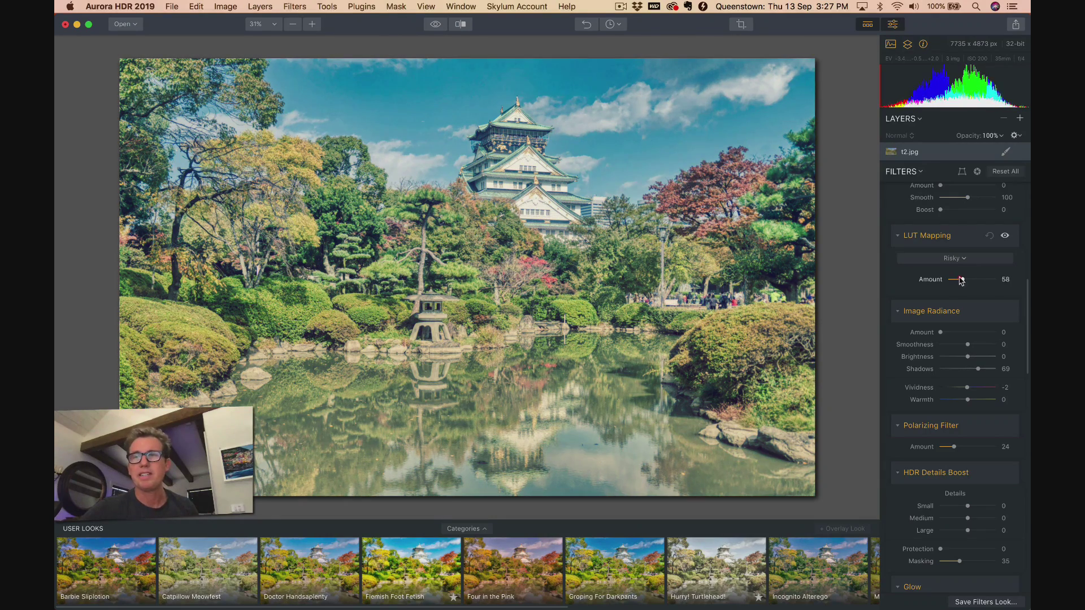
drag(950, 281, 962, 283)
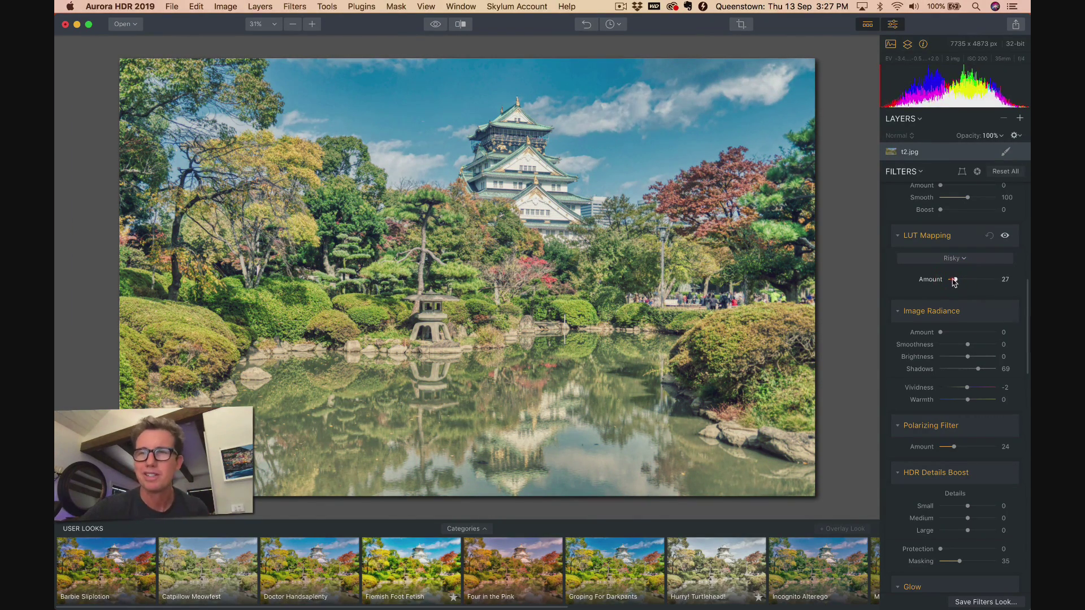
drag(953, 283, 952, 282)
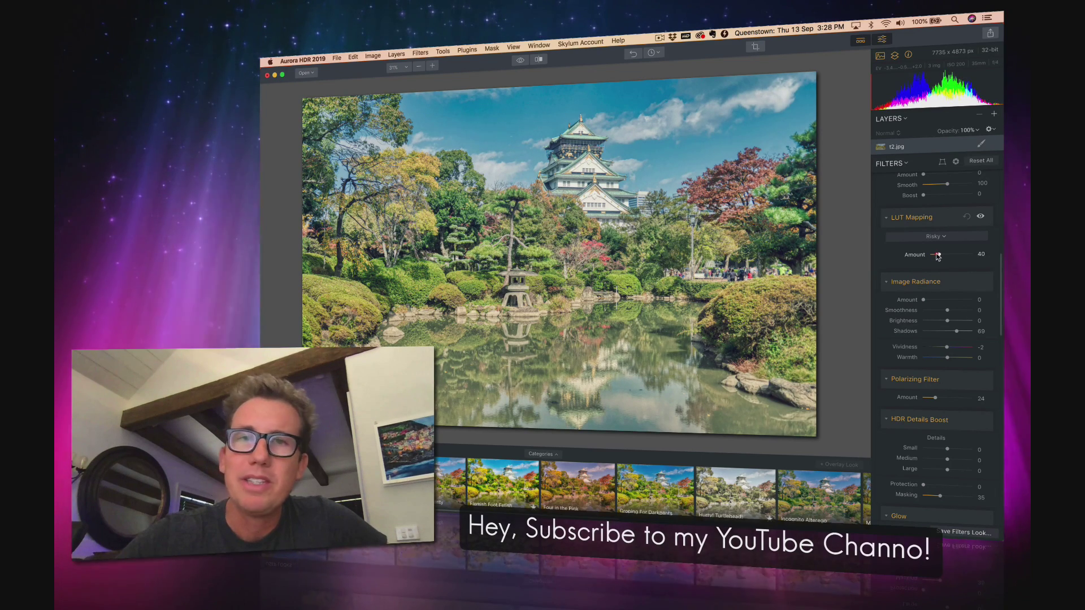
Set the Risky LUT Mapping Amount slider to 37
drag(934, 255, 937, 255)
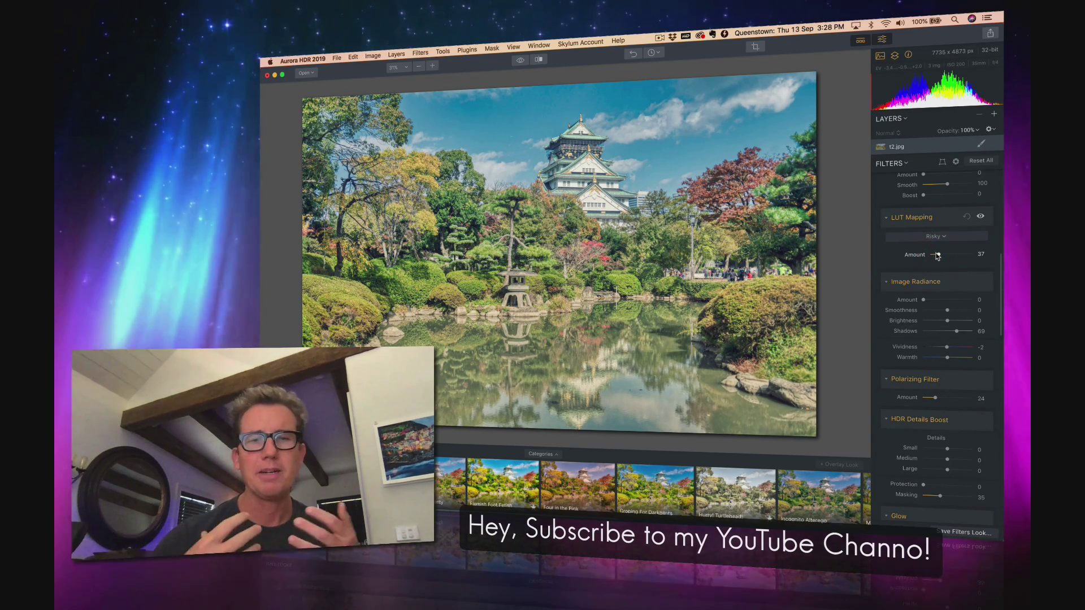